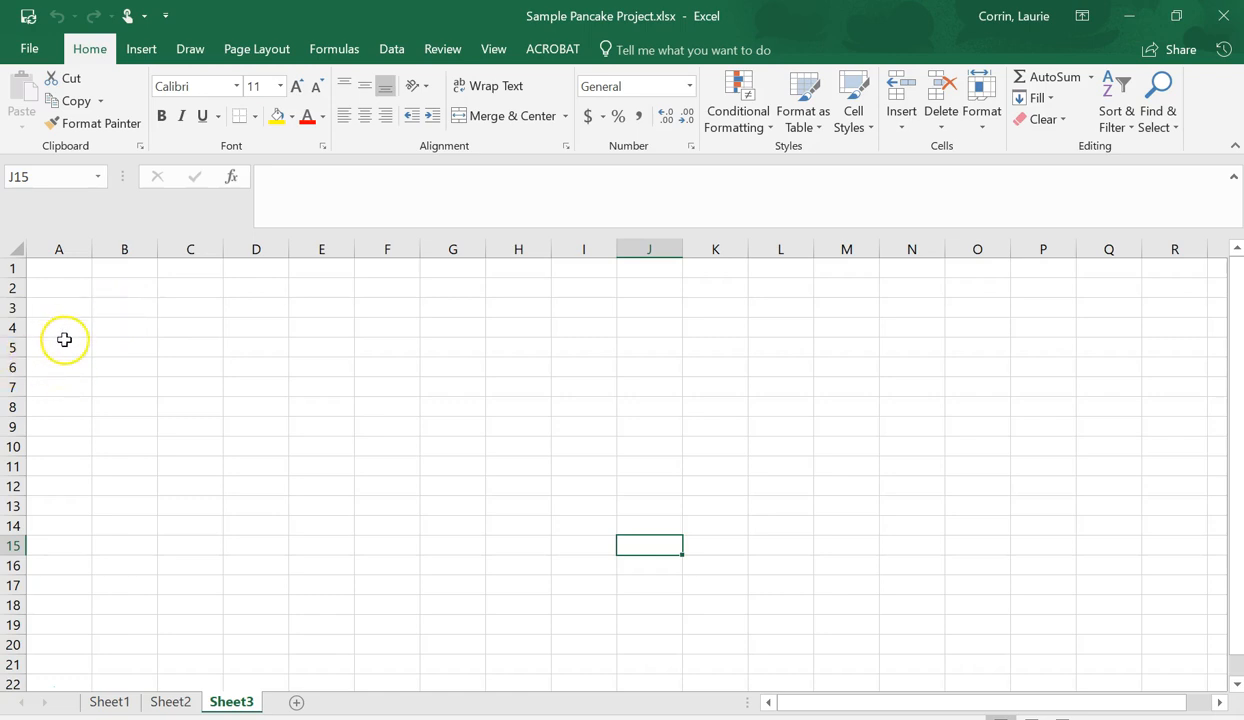
Step: Enter the heading Time in A1 and the values 2, 4, 6, 8, 10, 12 and 14 in A2:A8
{"action": "left_click", "coordinate": [73, 270]}
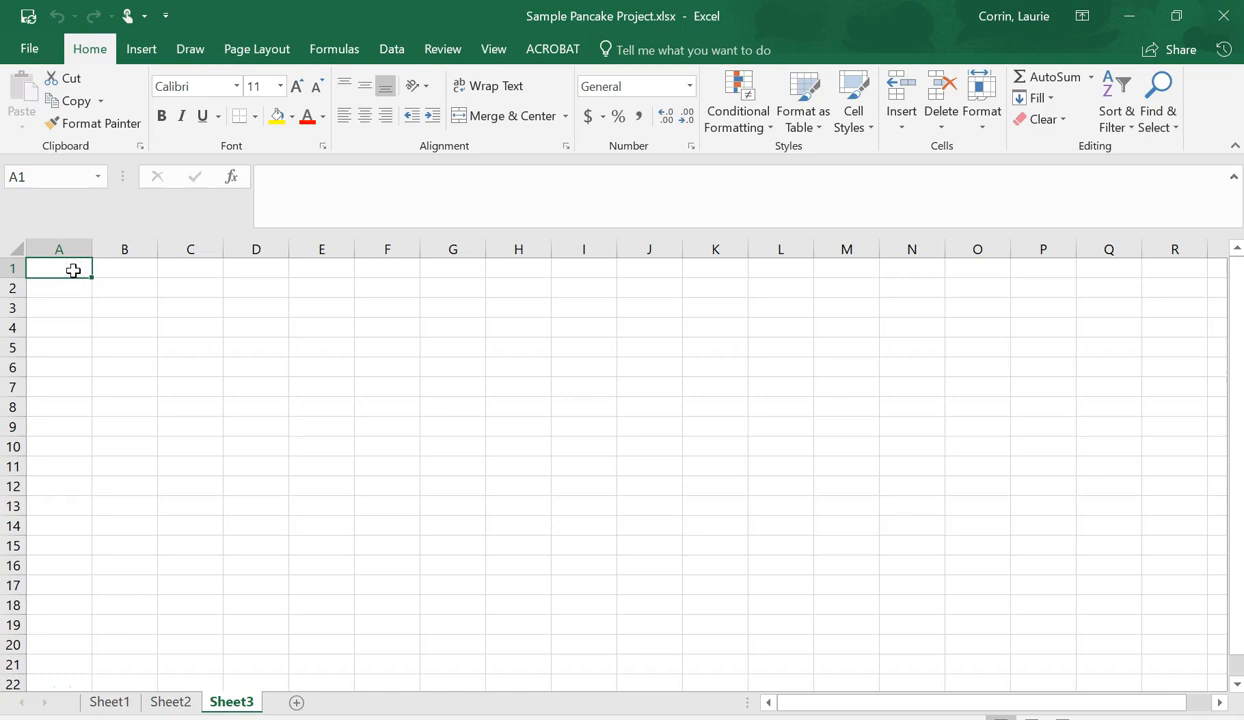
{"action": "type", "text": "Time"}
{"action": "key", "text": "Return"}
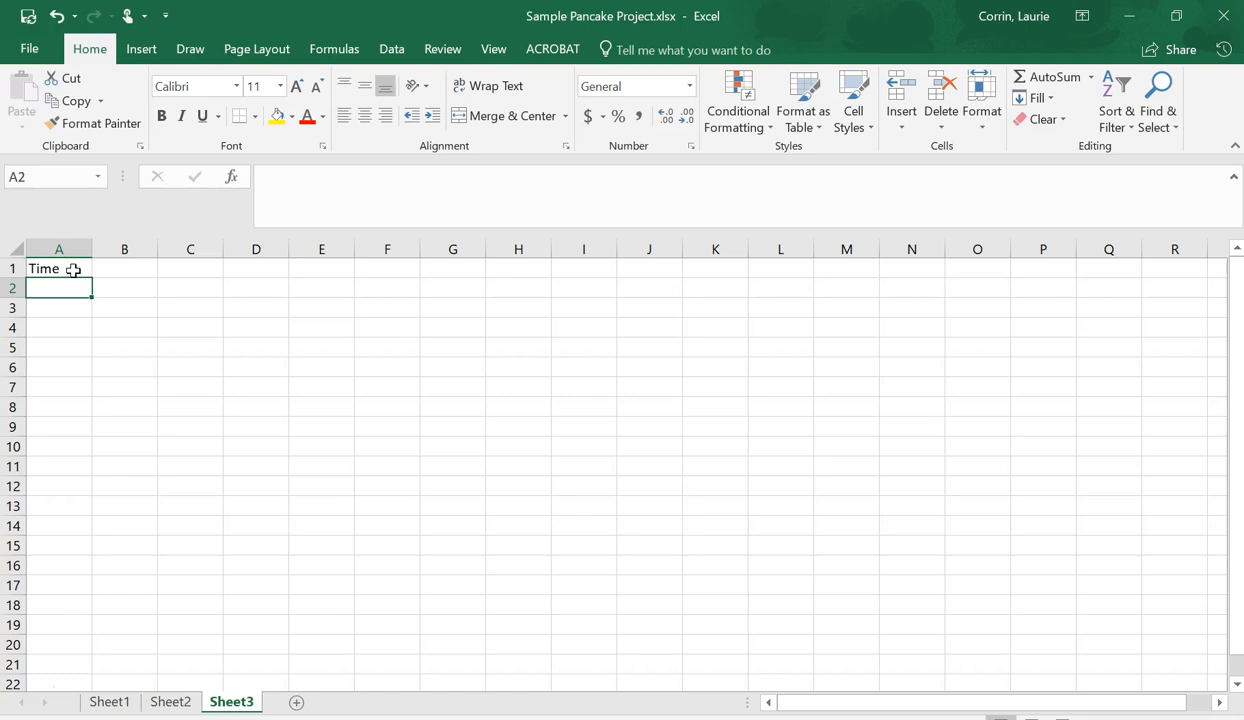
{"action": "type", "text": "2"}
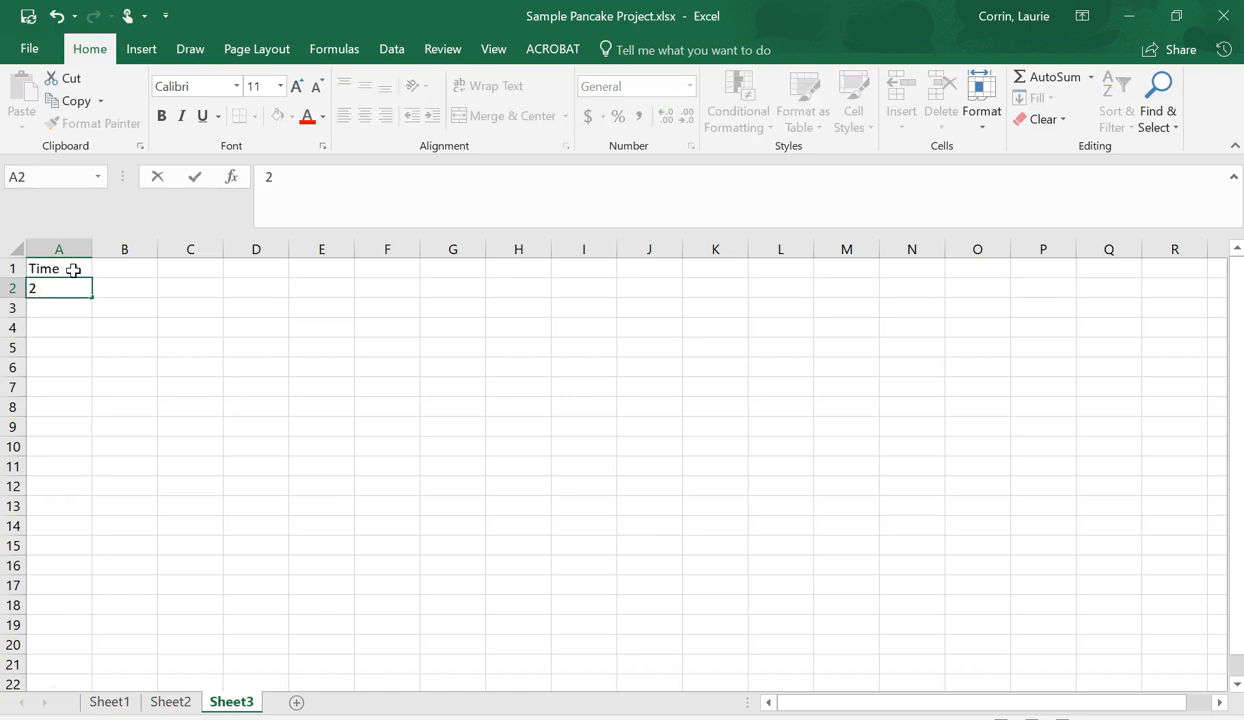
{"action": "key", "text": "Return"}
{"action": "type", "text": "4"}
{"action": "key", "text": "Return"}
{"action": "type", "text": "6"}
{"action": "key", "text": "Return"}
{"action": "type", "text": "8"}
{"action": "key", "text": "Return"}
{"action": "type", "text": "10"}
{"action": "key", "text": "Return"}
{"action": "type", "text": "12"}
{"action": "key", "text": "Return"}
{"action": "type", "text": "14"}
{"action": "key", "text": "Return"}
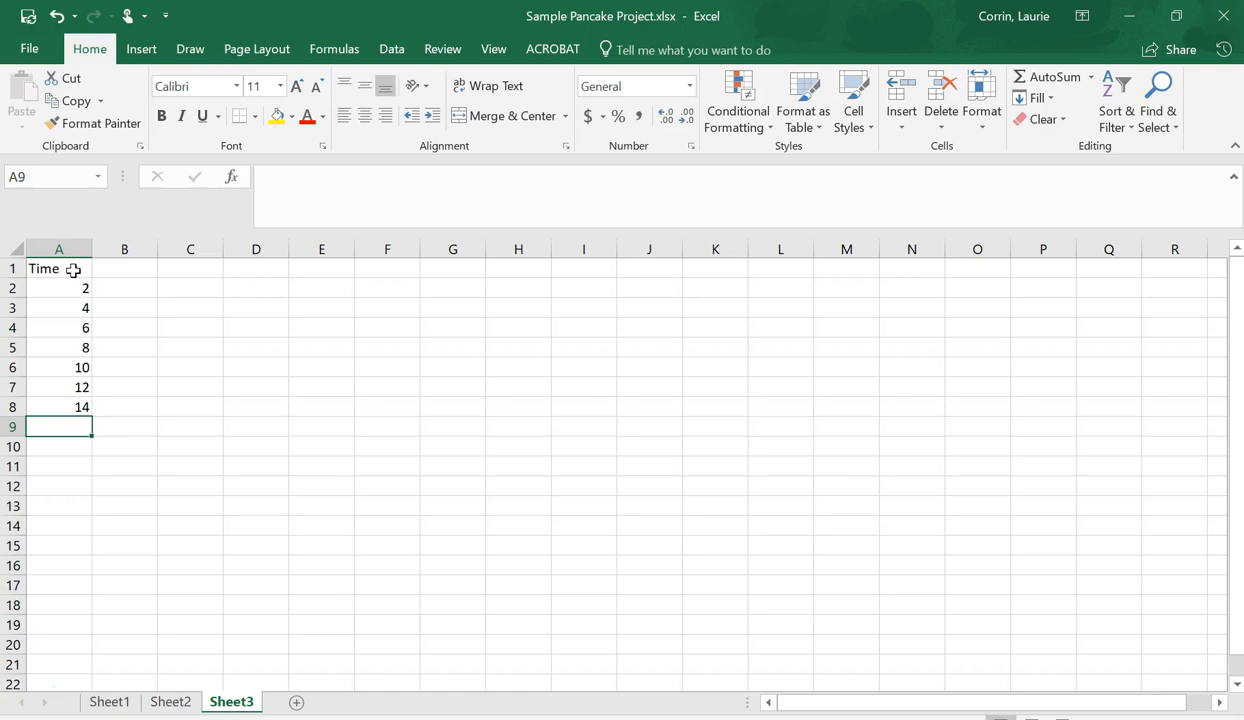
Step: Enter the heading Radius in B1 and the values 6, 8, 9, 10, 10.5, 11 and 11.2 in B2:B8
{"action": "left_click", "coordinate": [136, 268]}
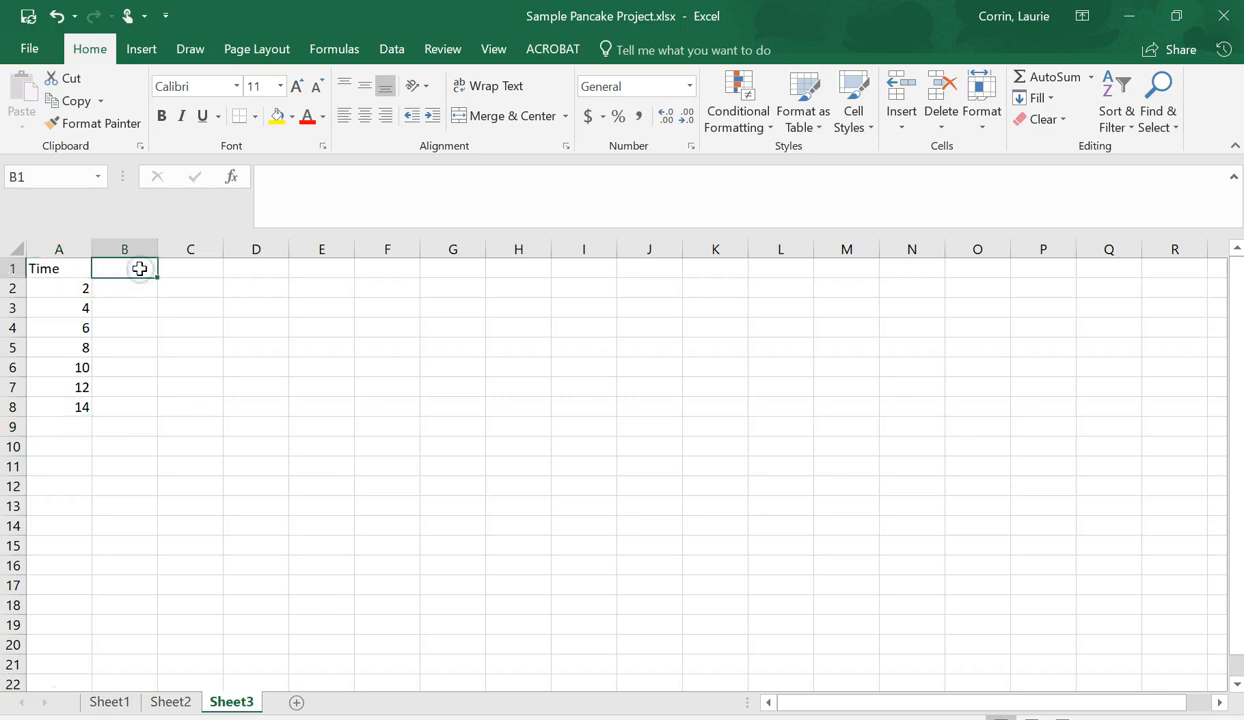
{"action": "type", "text": "Radius"}
{"action": "key", "text": "Return"}
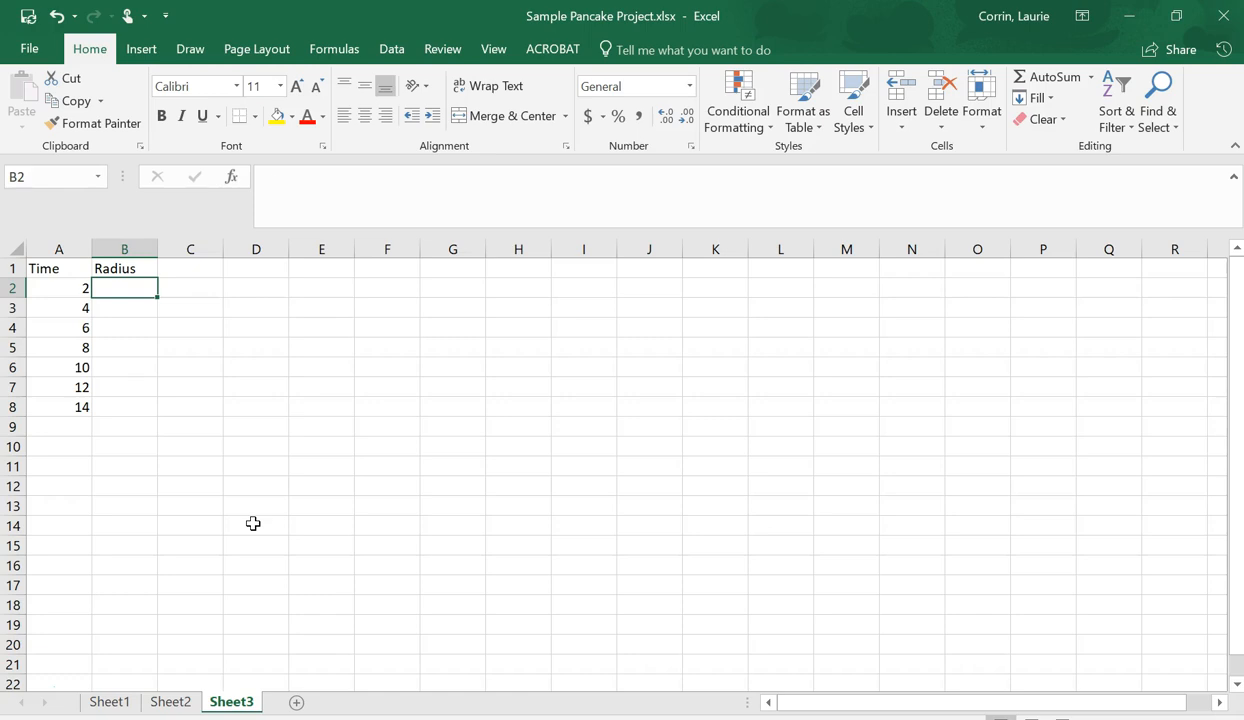
{"action": "type", "text": "6"}
{"action": "key", "text": "Return"}
{"action": "type", "text": "8"}
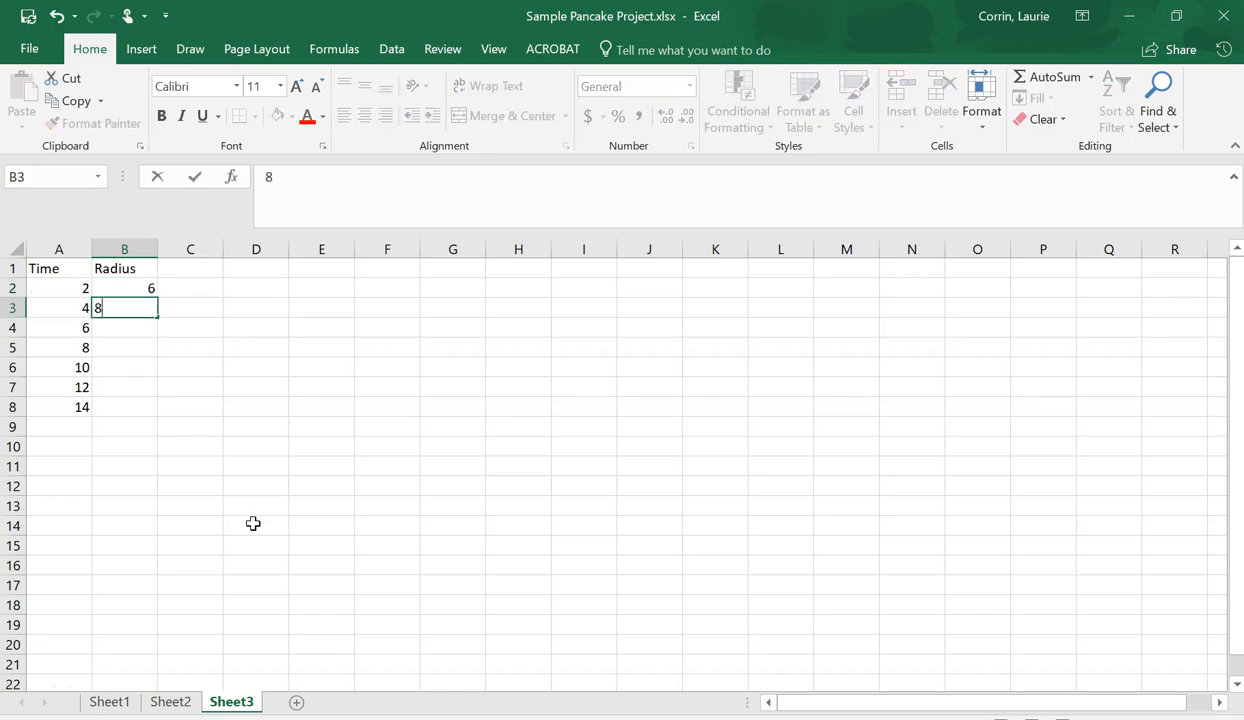
{"action": "key", "text": "Return"}
{"action": "type", "text": "9"}
{"action": "key", "text": "Return"}
{"action": "type", "text": "10"}
{"action": "key", "text": "Return"}
{"action": "type", "text": "10.5"}
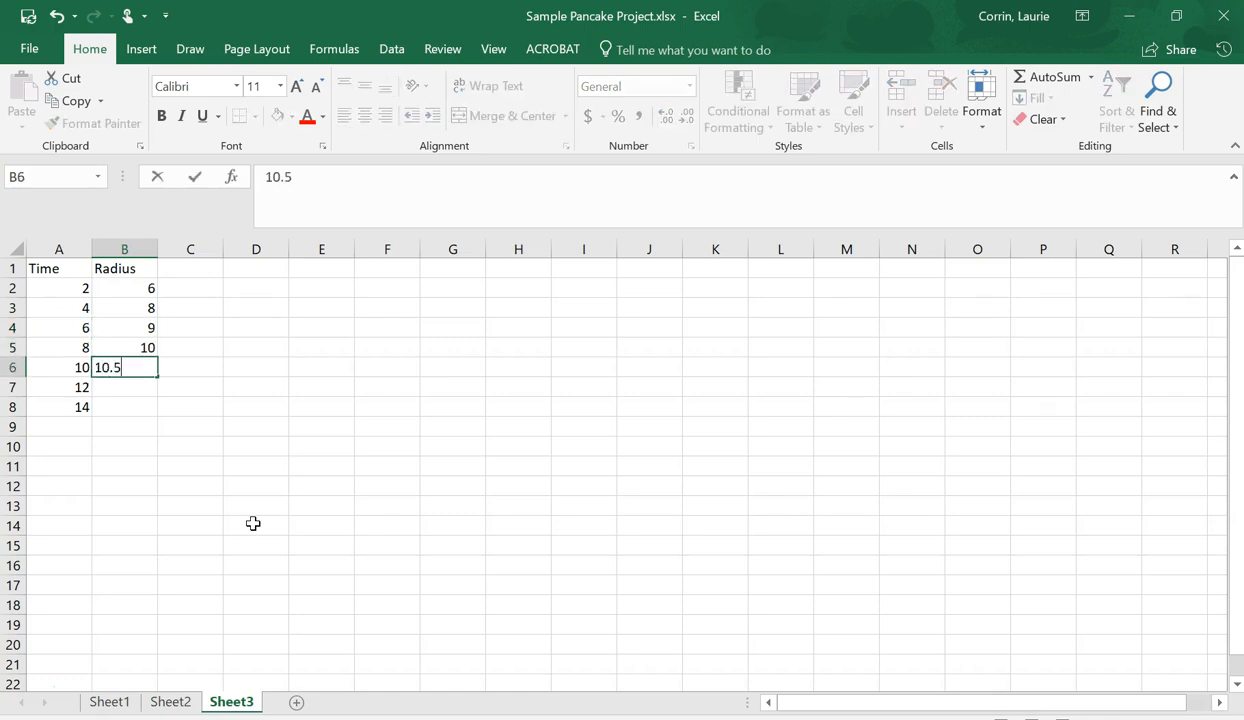
{"action": "key", "text": "Return"}
{"action": "type", "text": "11"}
{"action": "key", "text": "Return"}
{"action": "type", "text": "11.2"}
{"action": "key", "text": "Return"}
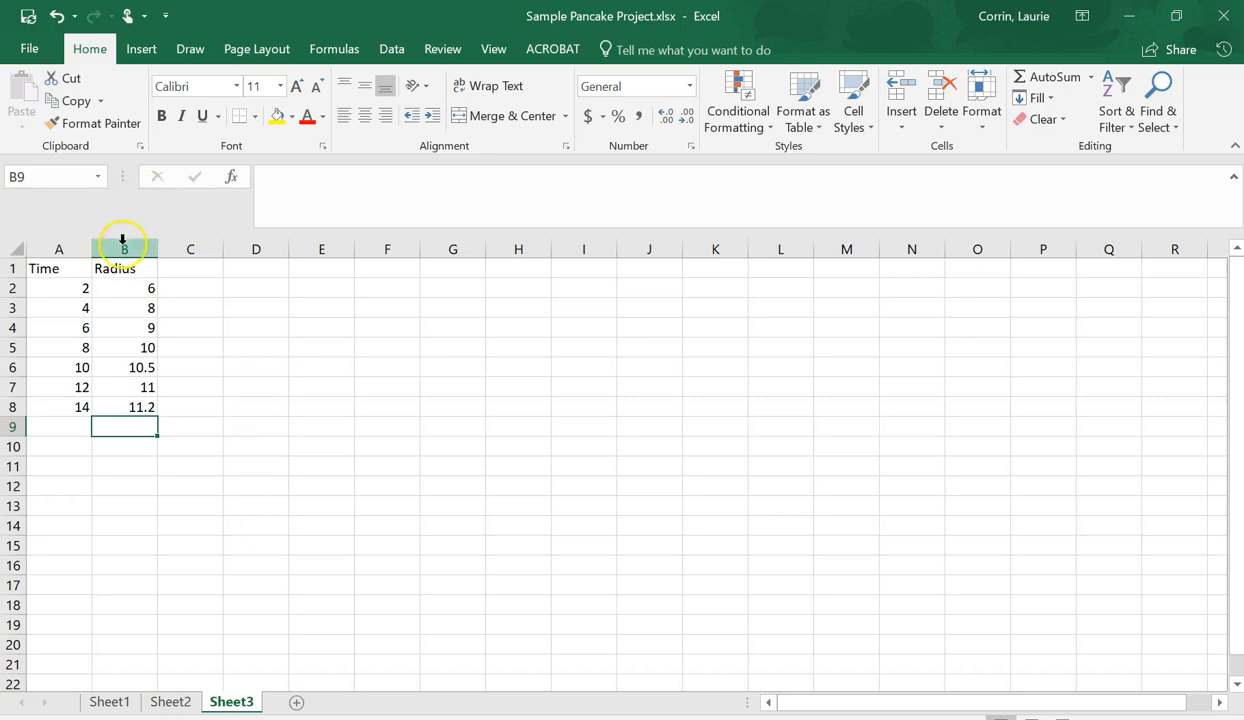
Step: Enter the heading Radius (cm) in C1 and widen column C to fit it
{"action": "left_click", "coordinate": [191, 268]}
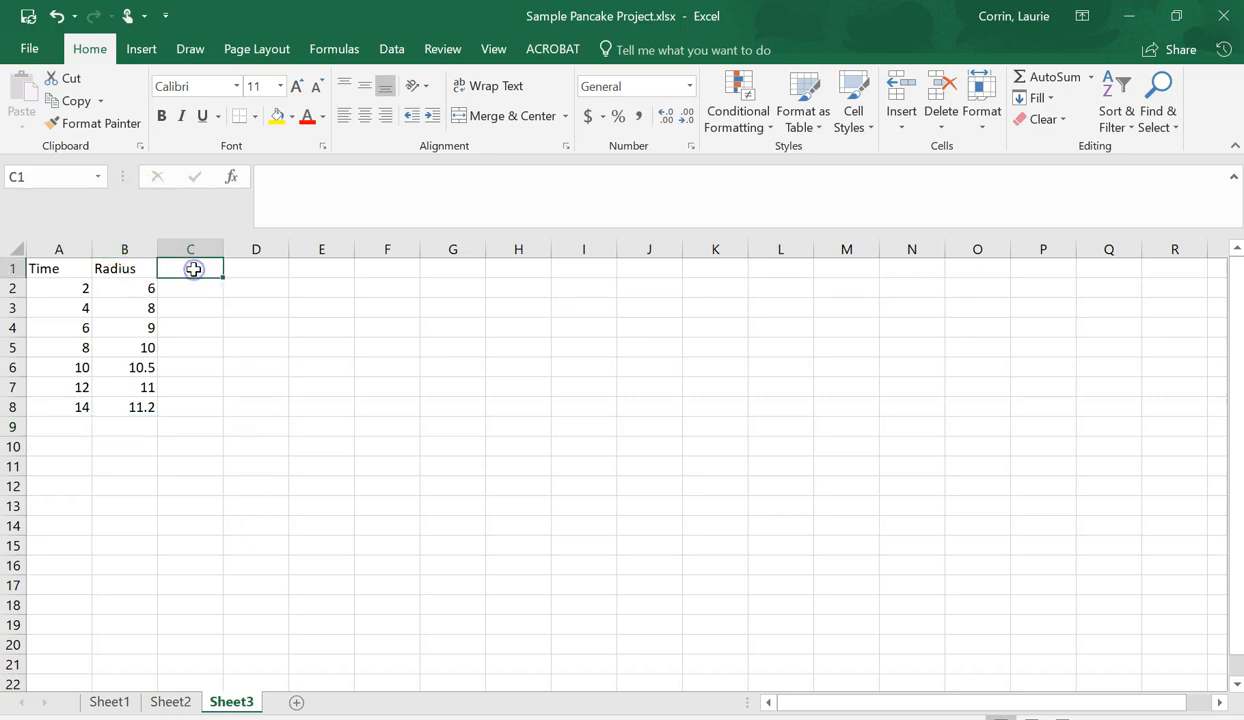
{"action": "type", "text": "Radius"}
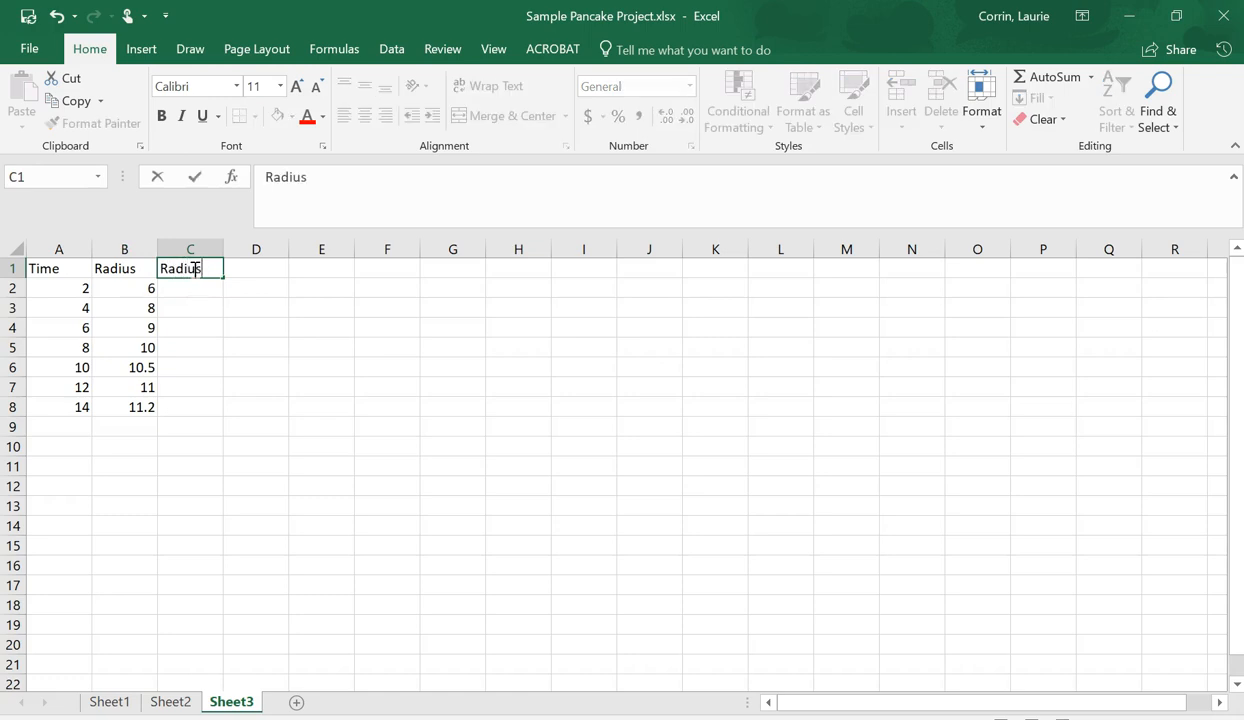
{"action": "type", "text": " (cm)"}
{"action": "key", "text": "Return"}
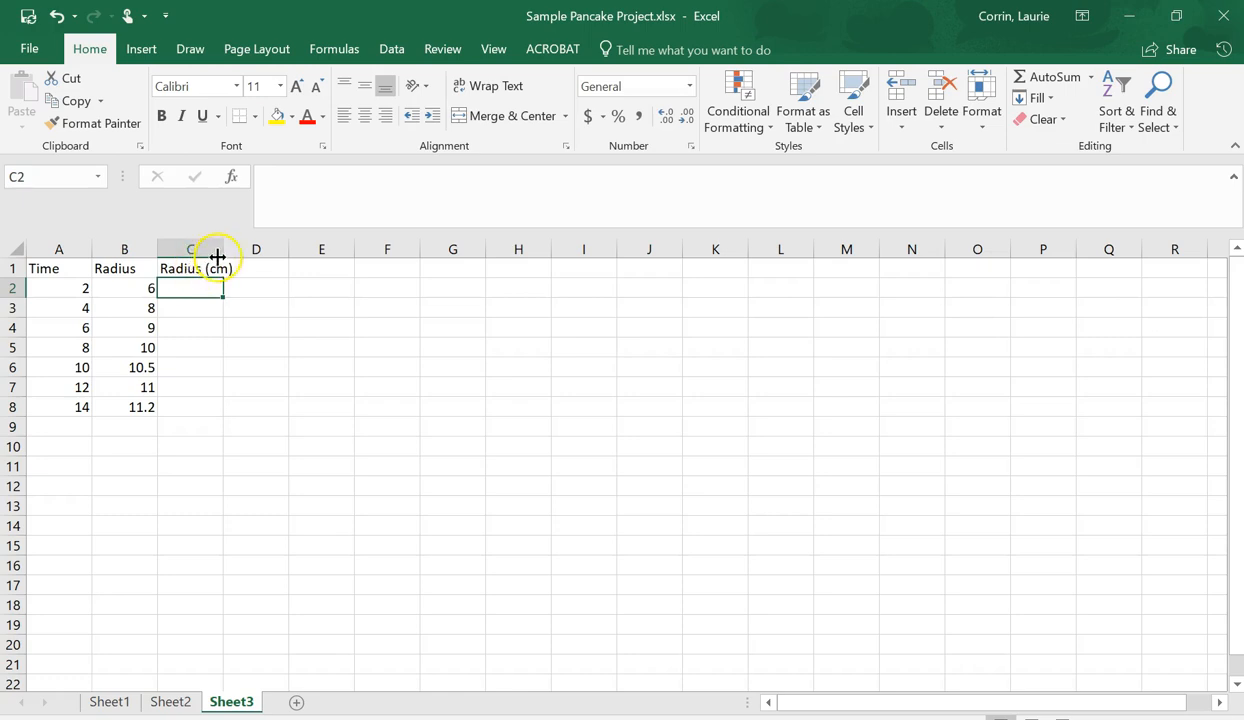
{"action": "left_click_drag", "start_coordinate": [223, 249], "coordinate": [245, 249]}
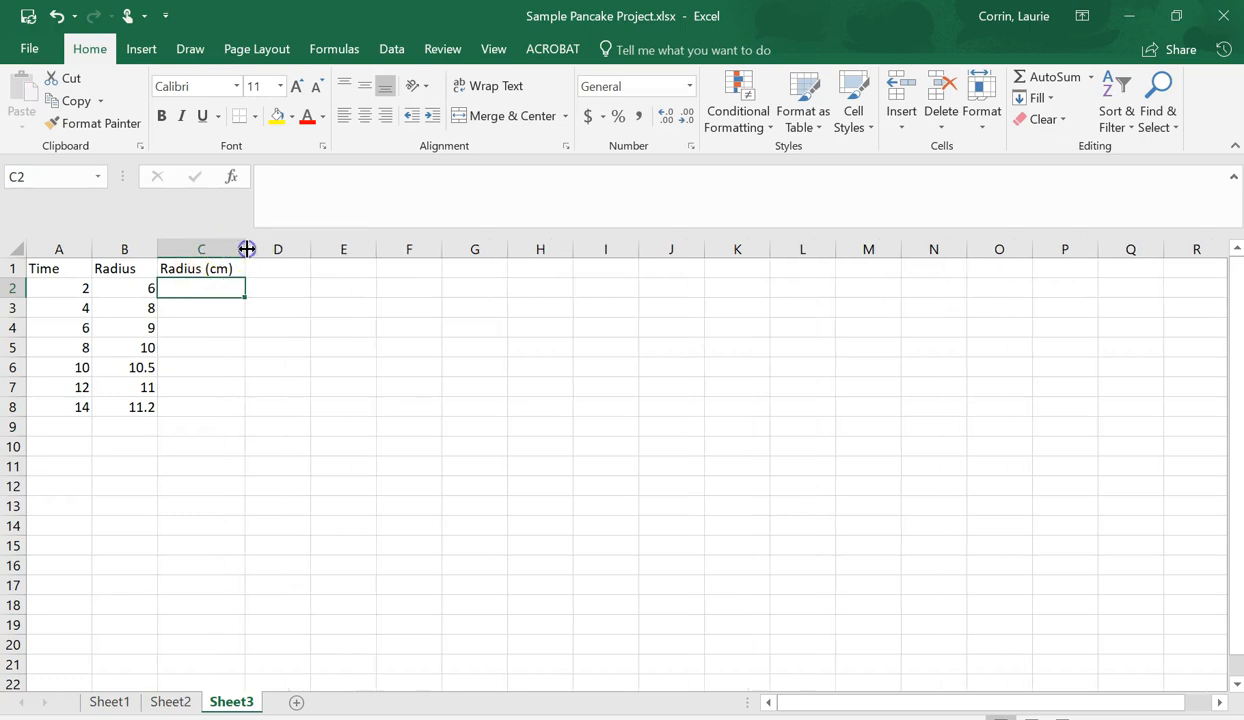
{"action": "left_click", "coordinate": [217, 287]}
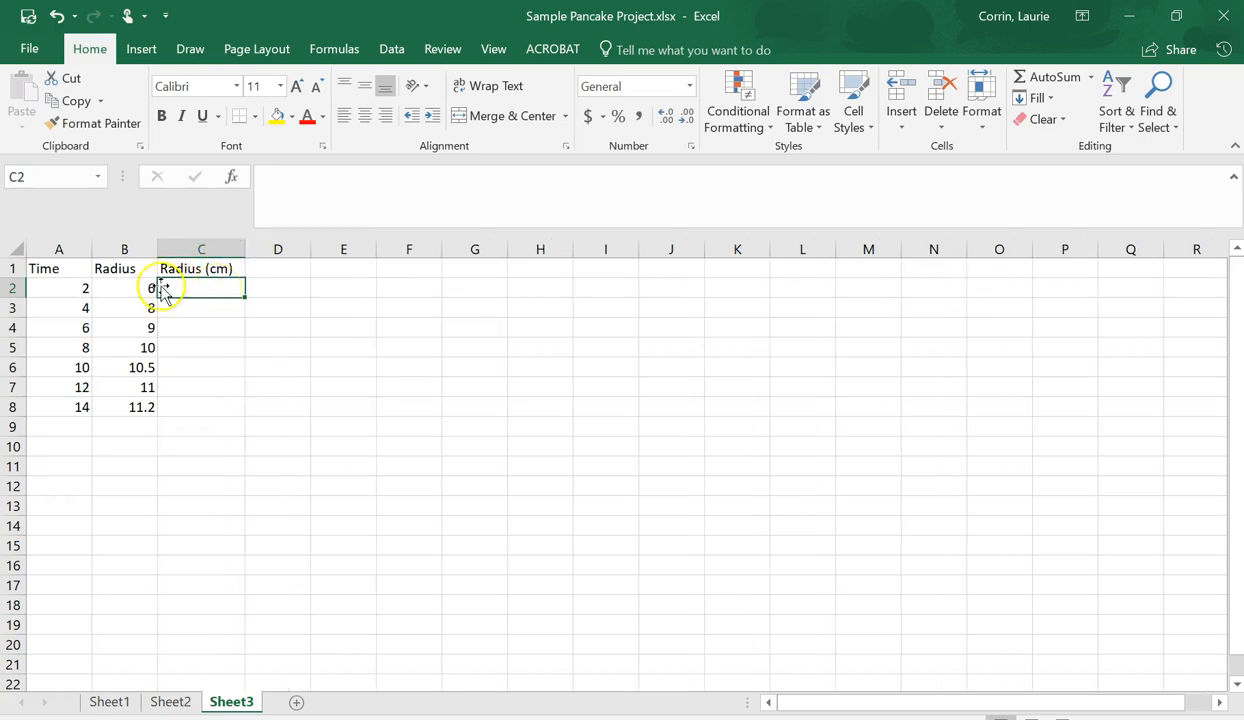
Step: Add the unit (in) to the Radius heading in B1 and widen column B to fit it
{"action": "left_click", "coordinate": [138, 267]}
{"action": "left_click", "coordinate": [332, 170]}
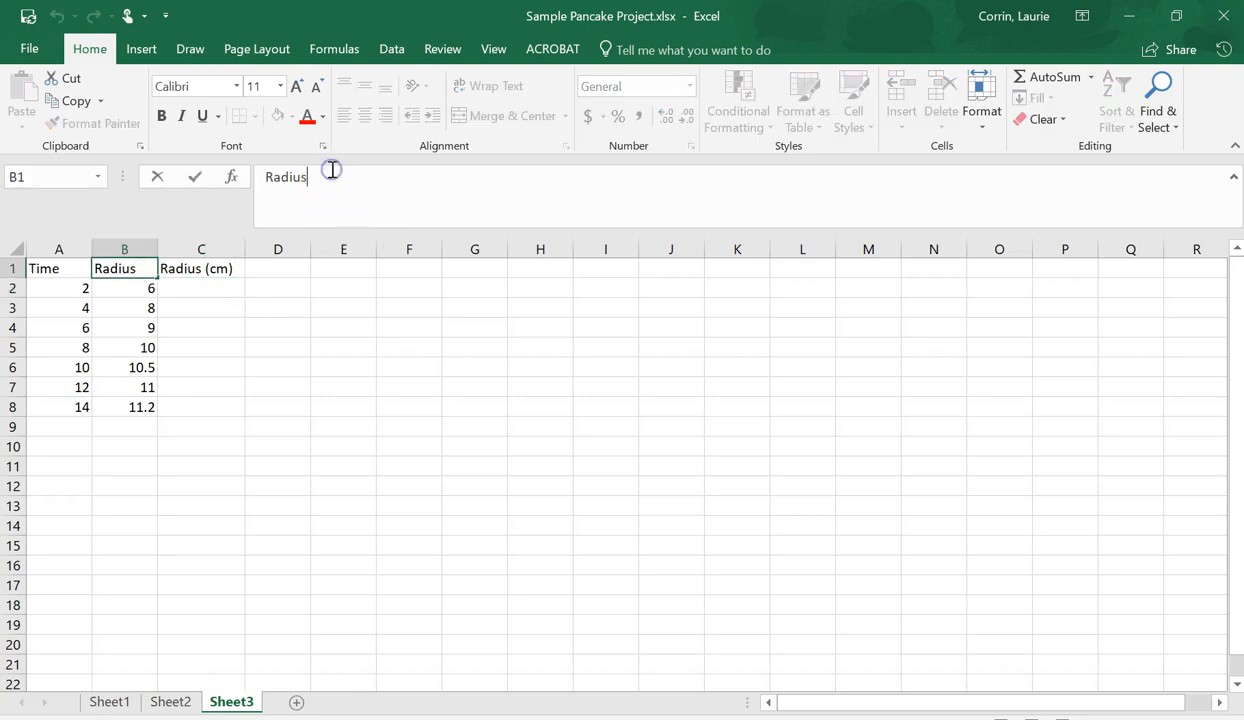
{"action": "type", "text": "(in)"}
{"action": "key", "text": "Return"}
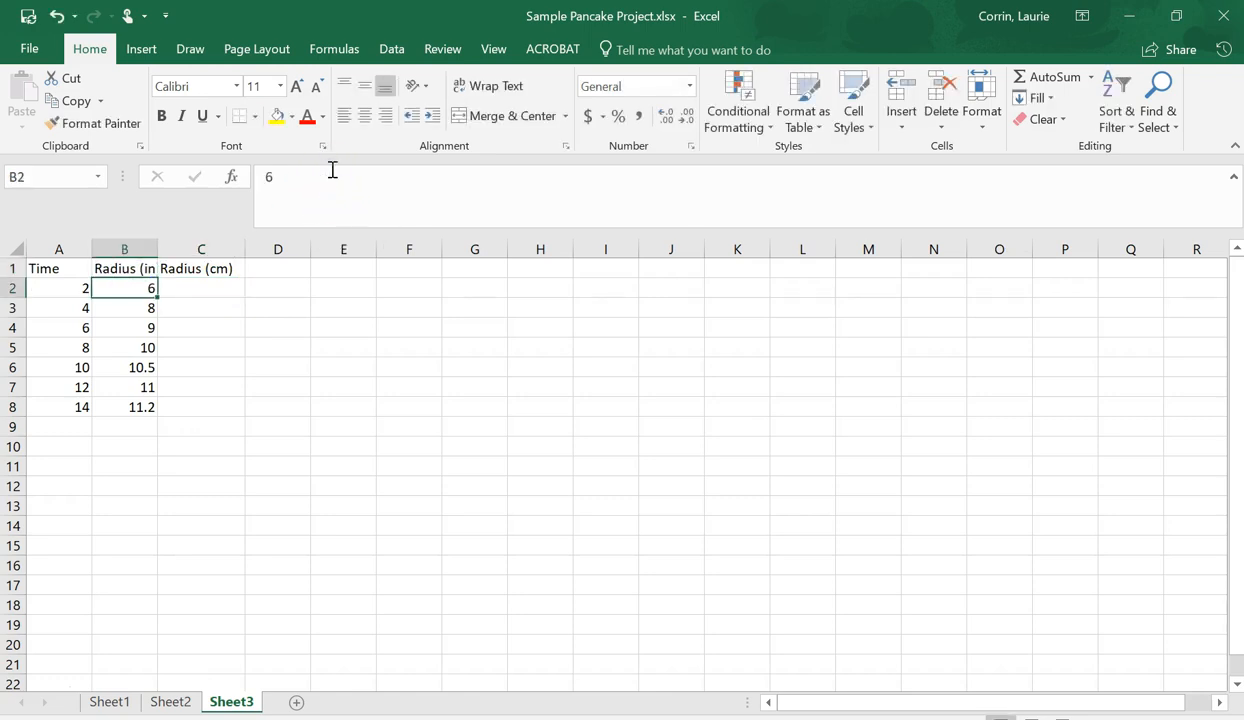
{"action": "left_click_drag", "start_coordinate": [158, 251], "coordinate": [173, 251]}
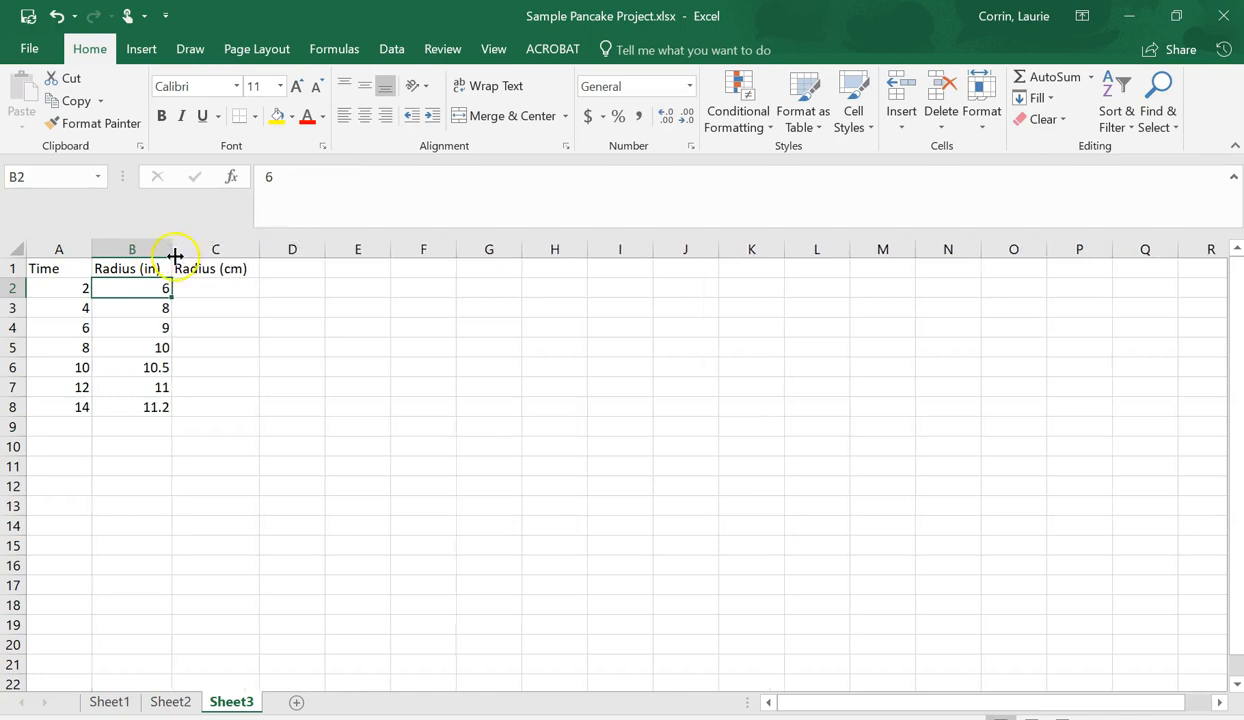
Step: Enter the inch-to-centimetre conversion formula =2.54*B2 in C2
{"action": "left_click", "coordinate": [228, 288]}
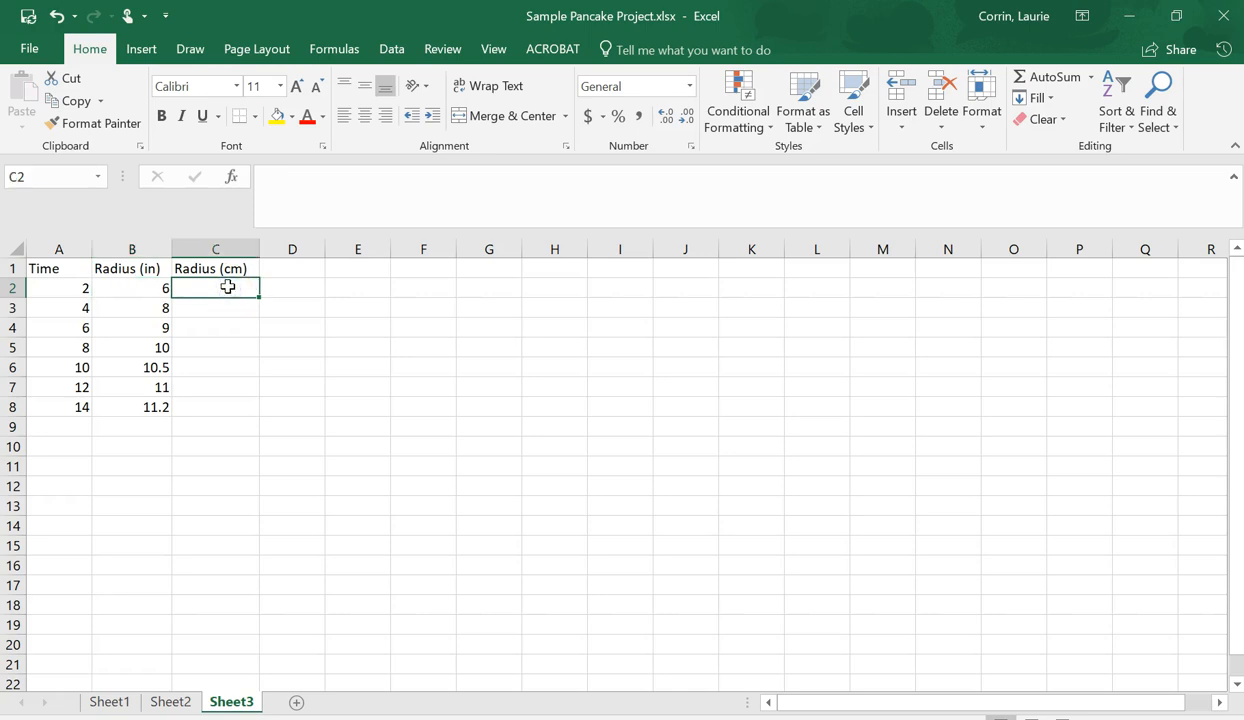
{"action": "type", "text": "="}
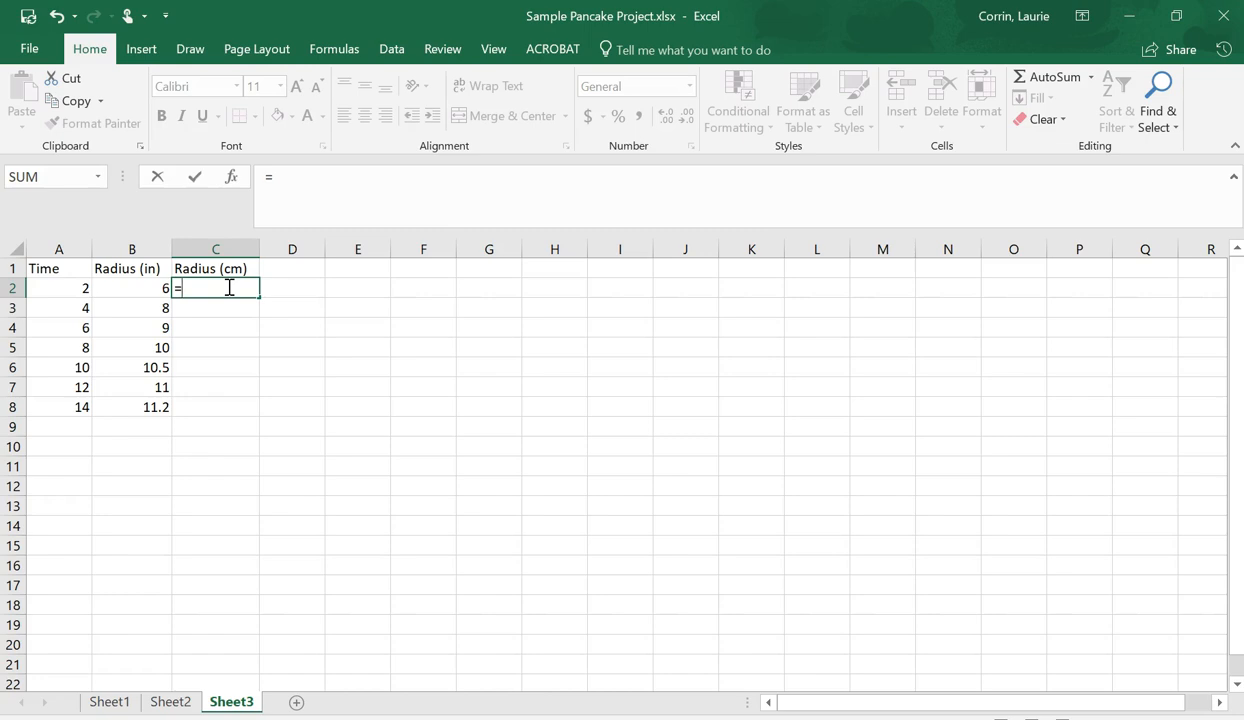
{"action": "type", "text": "2.54*"}
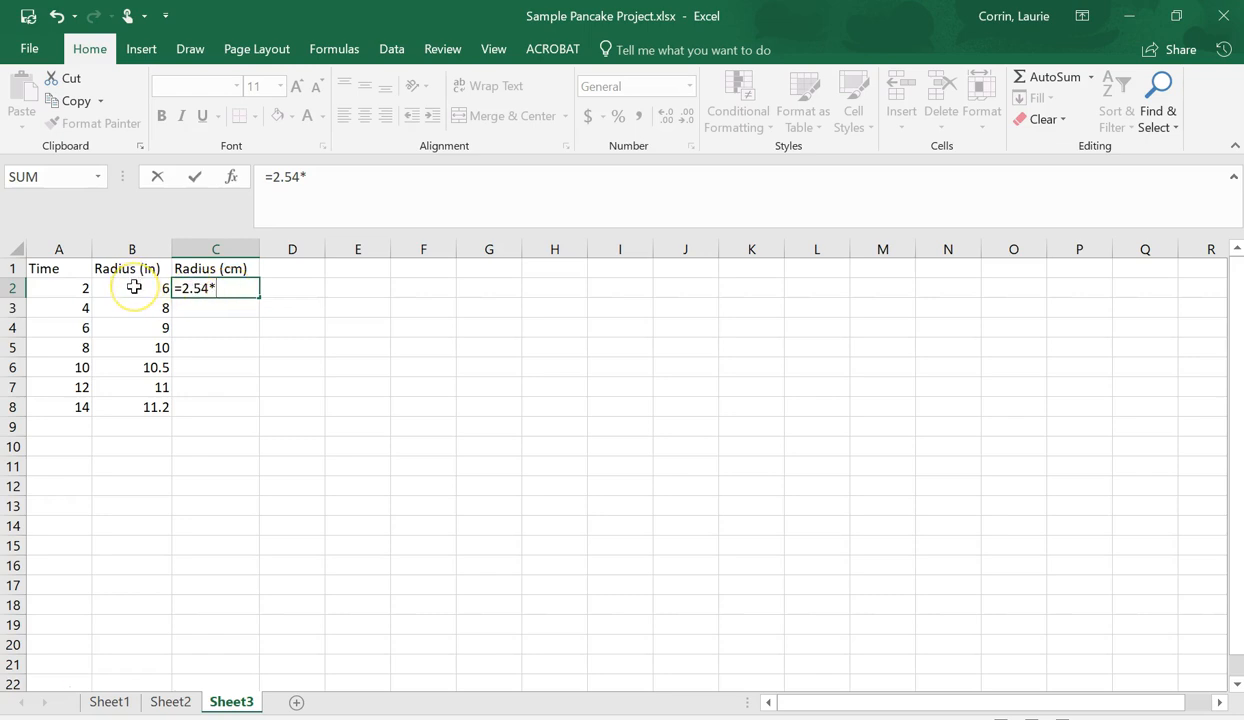
{"action": "left_click", "coordinate": [134, 287]}
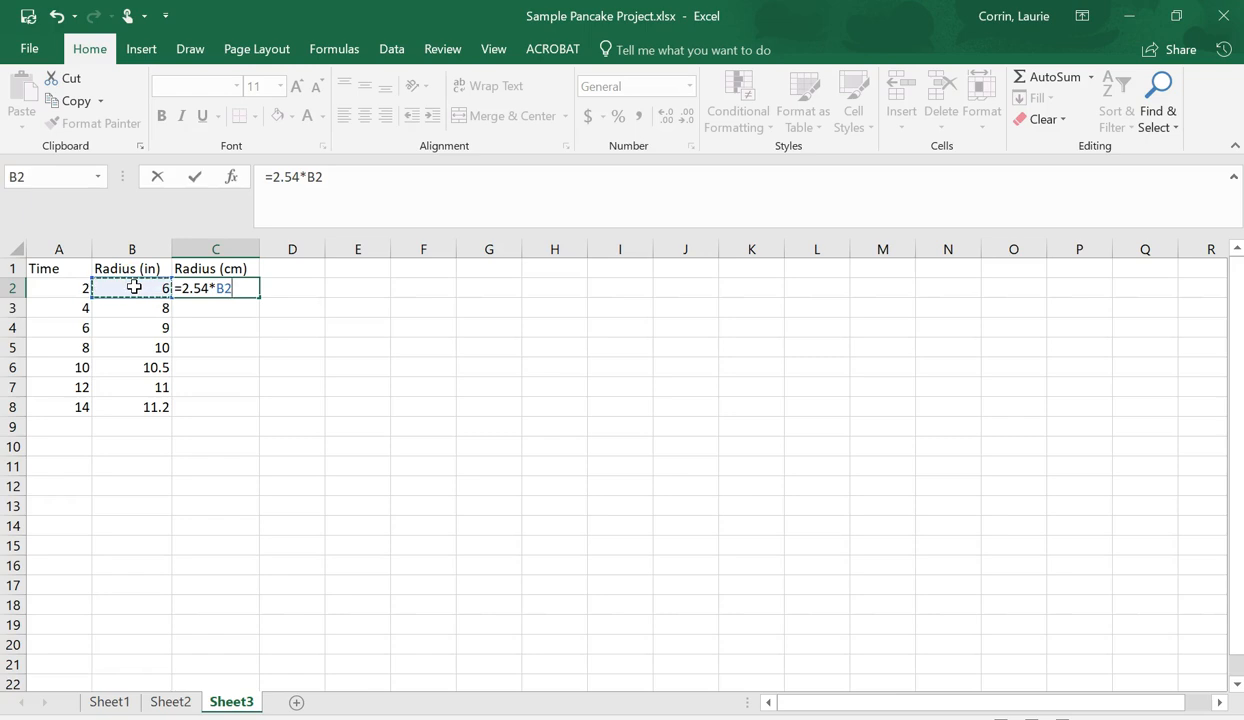
{"action": "key", "text": "Return"}
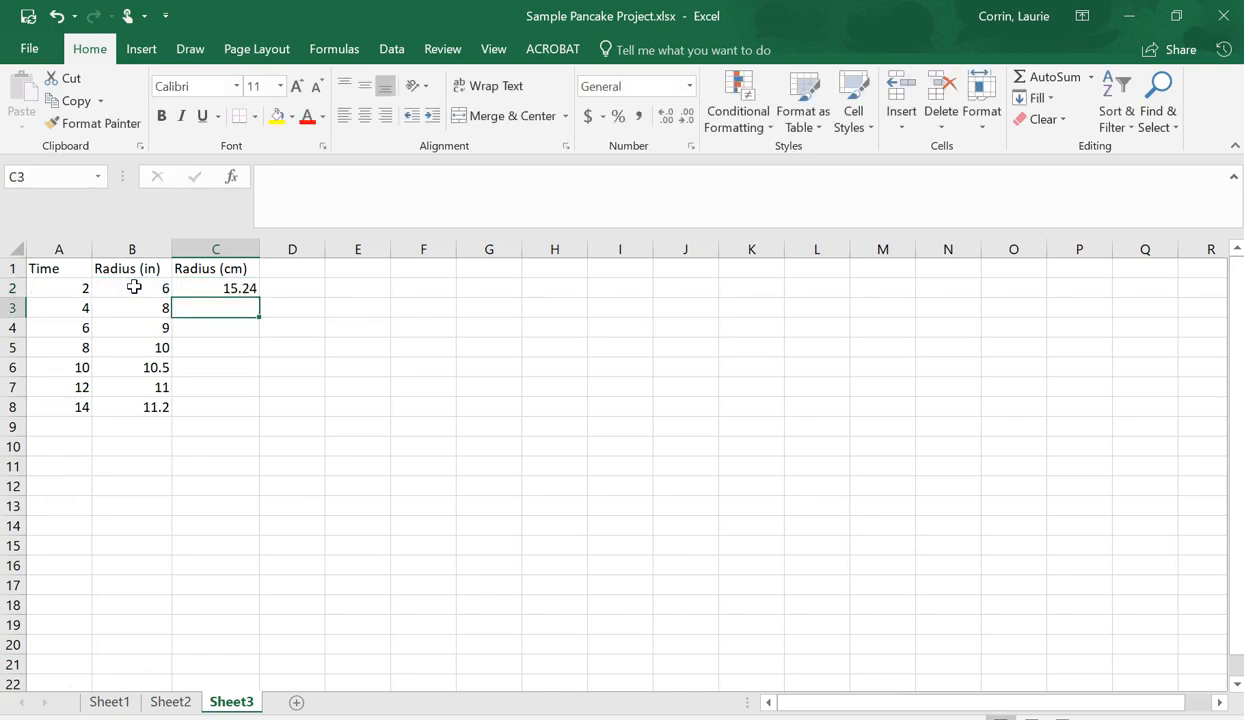
{"action": "left_click", "coordinate": [163, 711]}
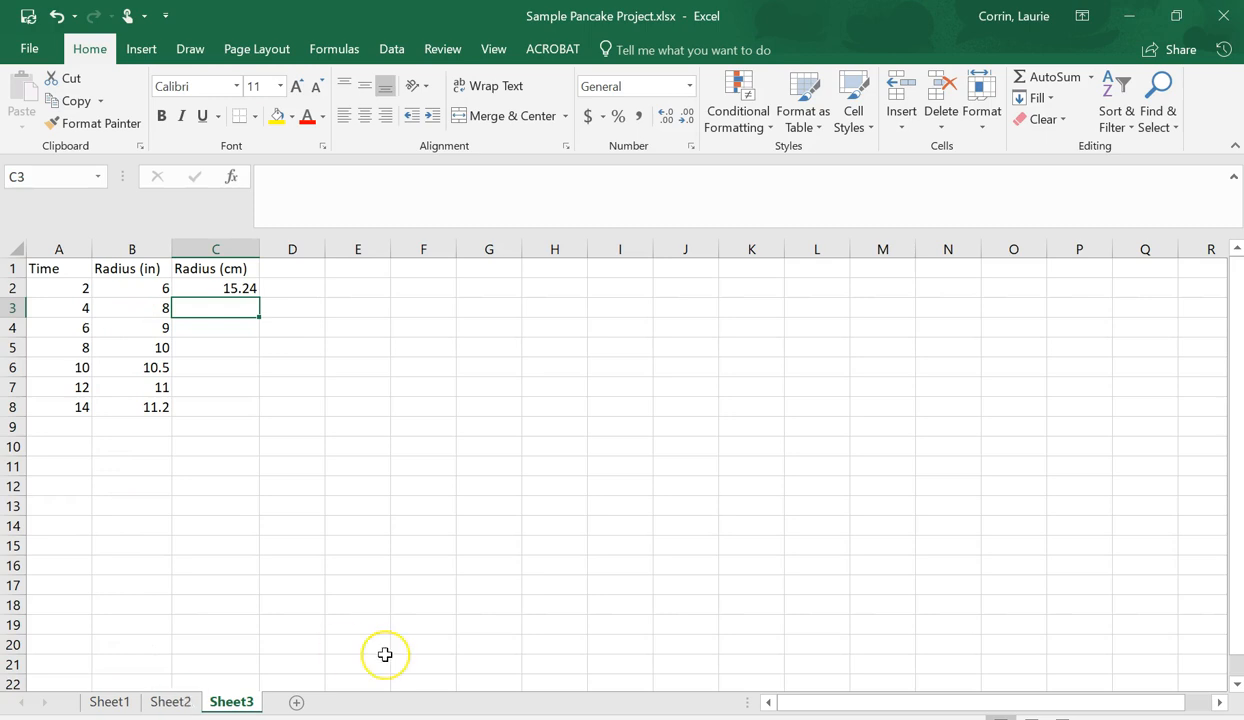
{"action": "right_click", "coordinate": [591, 540]}
{"action": "key", "text": "Escape"}
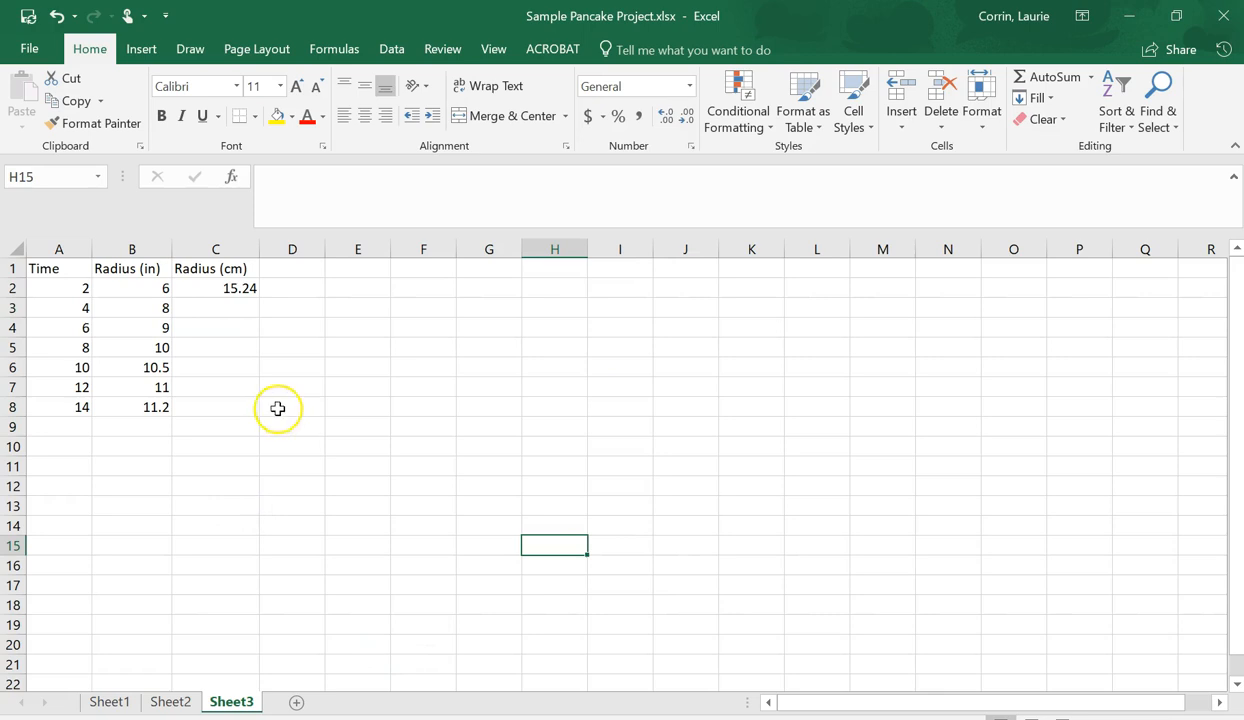
Step: Fill the conversion formula from C2 down through C8
{"action": "left_click", "coordinate": [232, 285]}
{"action": "left_click_drag", "start_coordinate": [230, 294], "coordinate": [213, 400]}
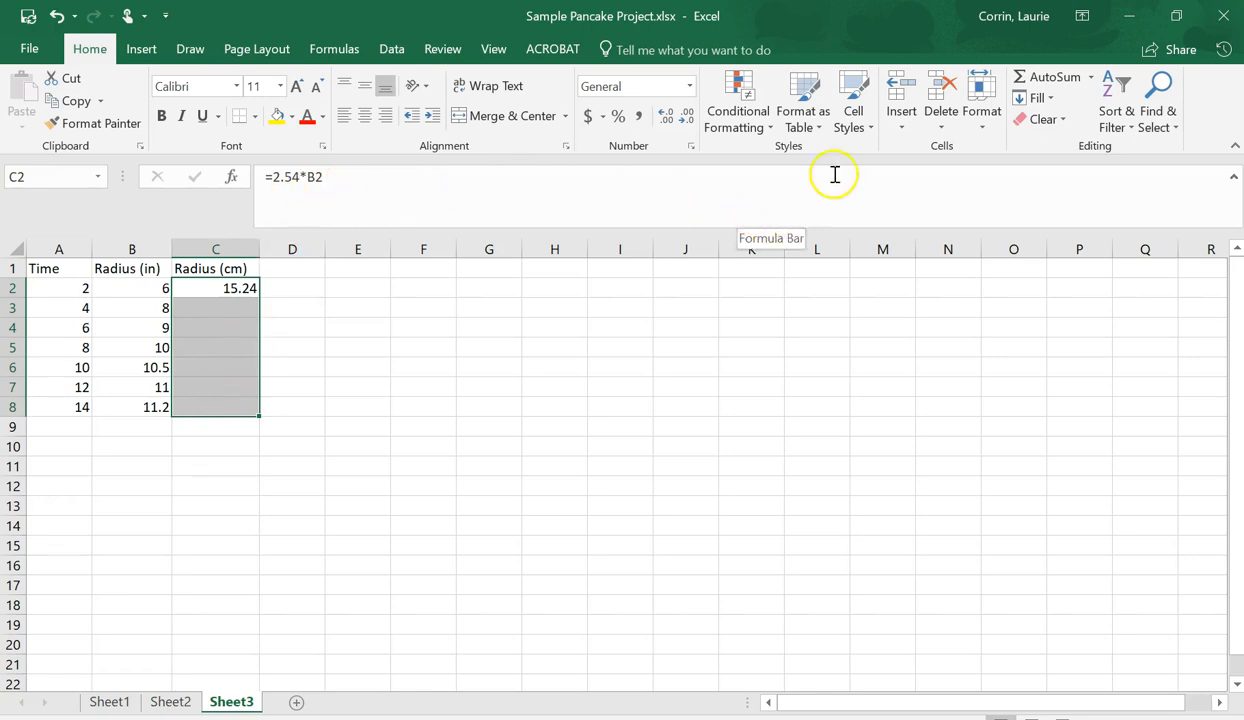
{"action": "left_click", "coordinate": [1044, 100]}
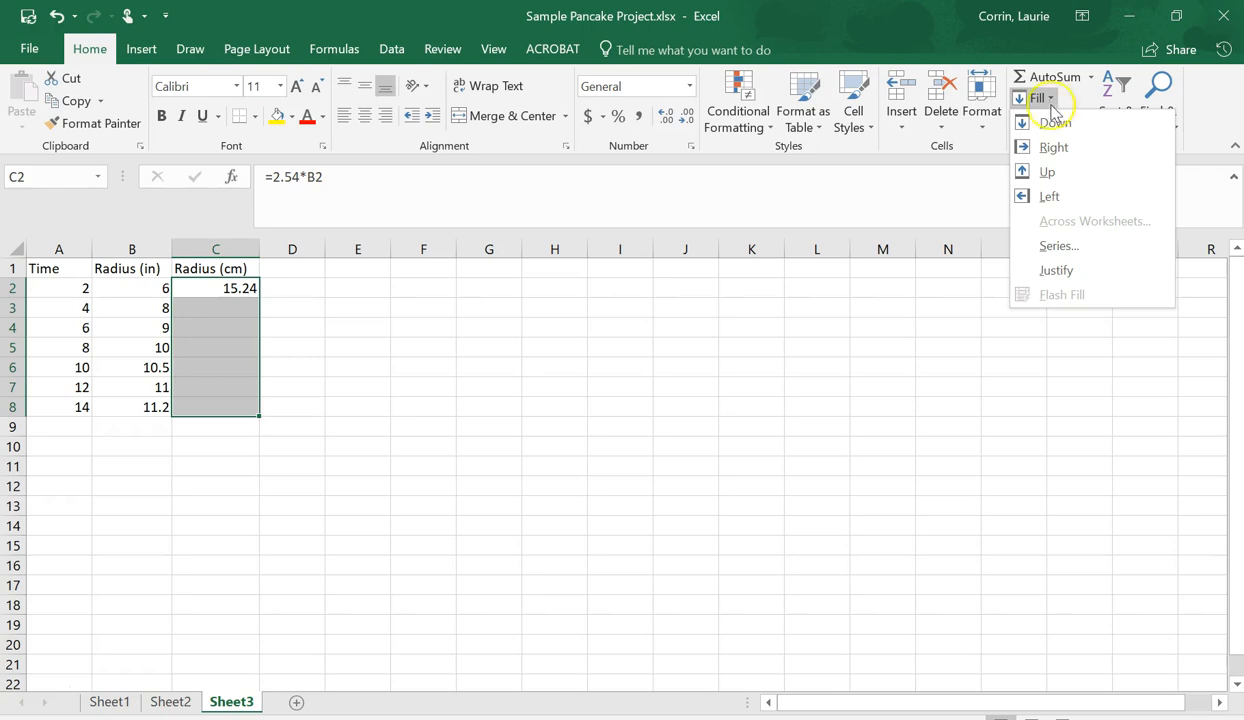
{"action": "left_click", "coordinate": [1056, 122]}
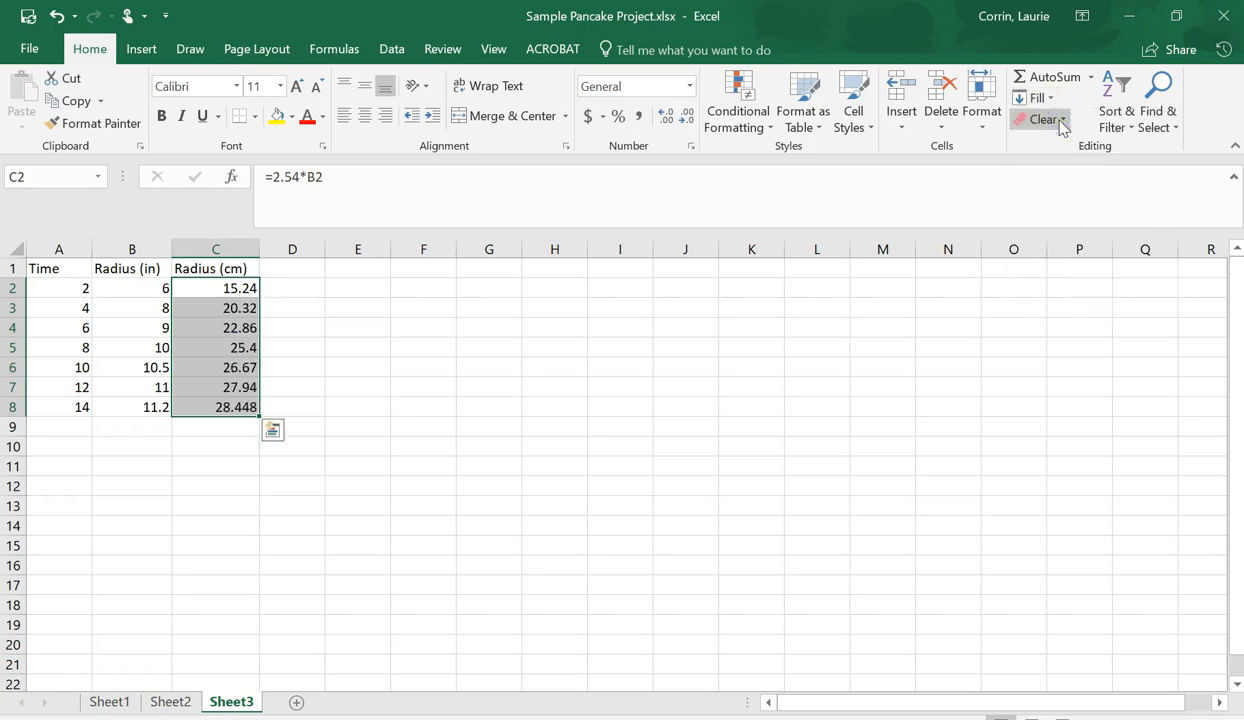
{"action": "left_click", "coordinate": [243, 289]}
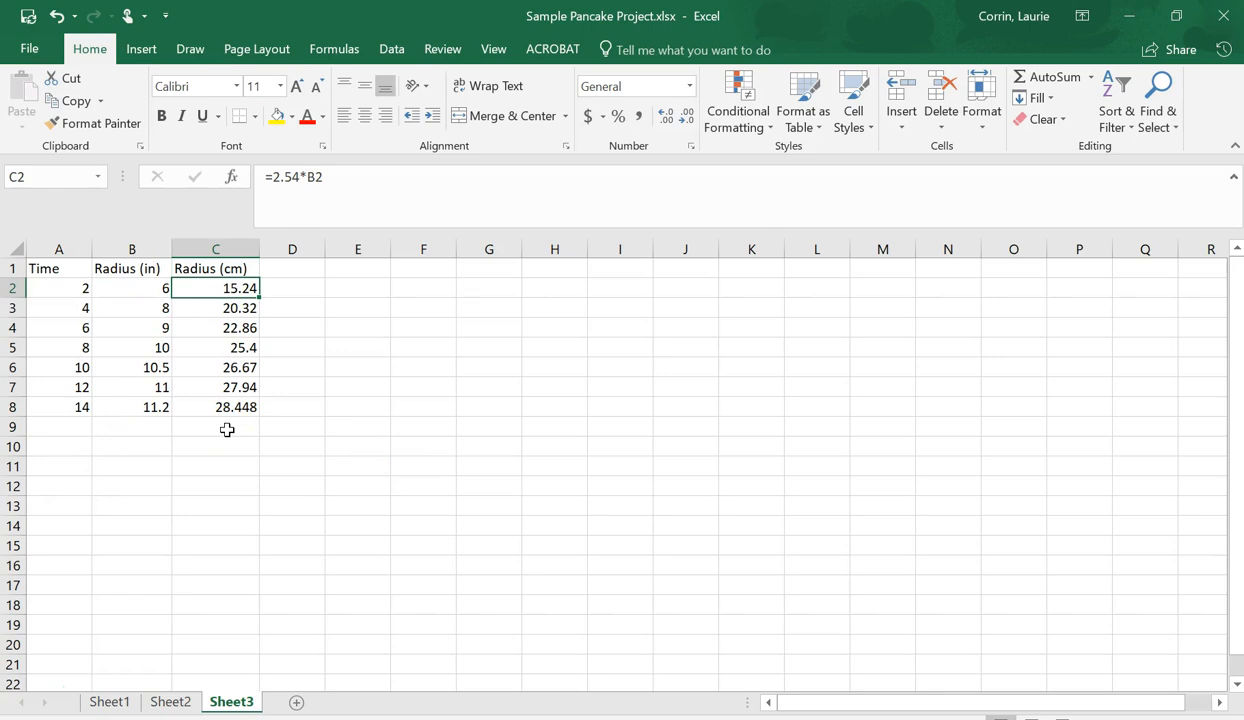
Step: Enter the heading Actual dr/dt in D1 and widen column D to fit it
{"action": "left_click", "coordinate": [314, 271]}
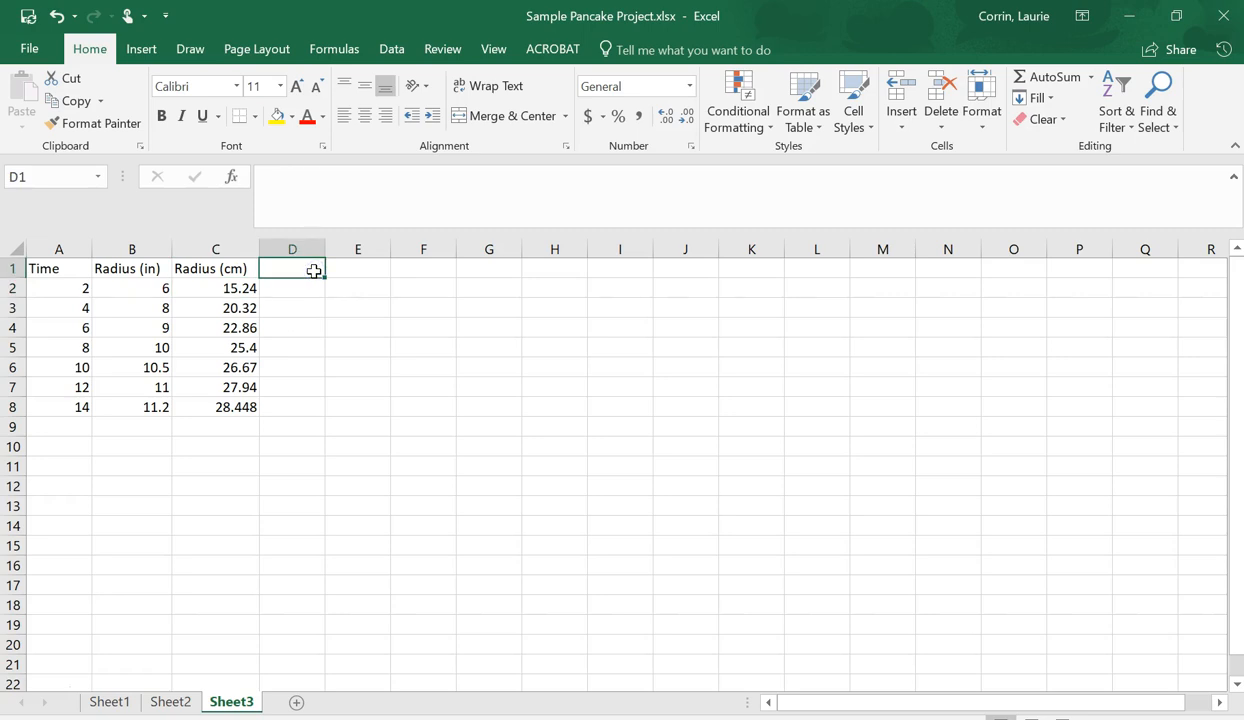
{"action": "type", "text": "Actua"}
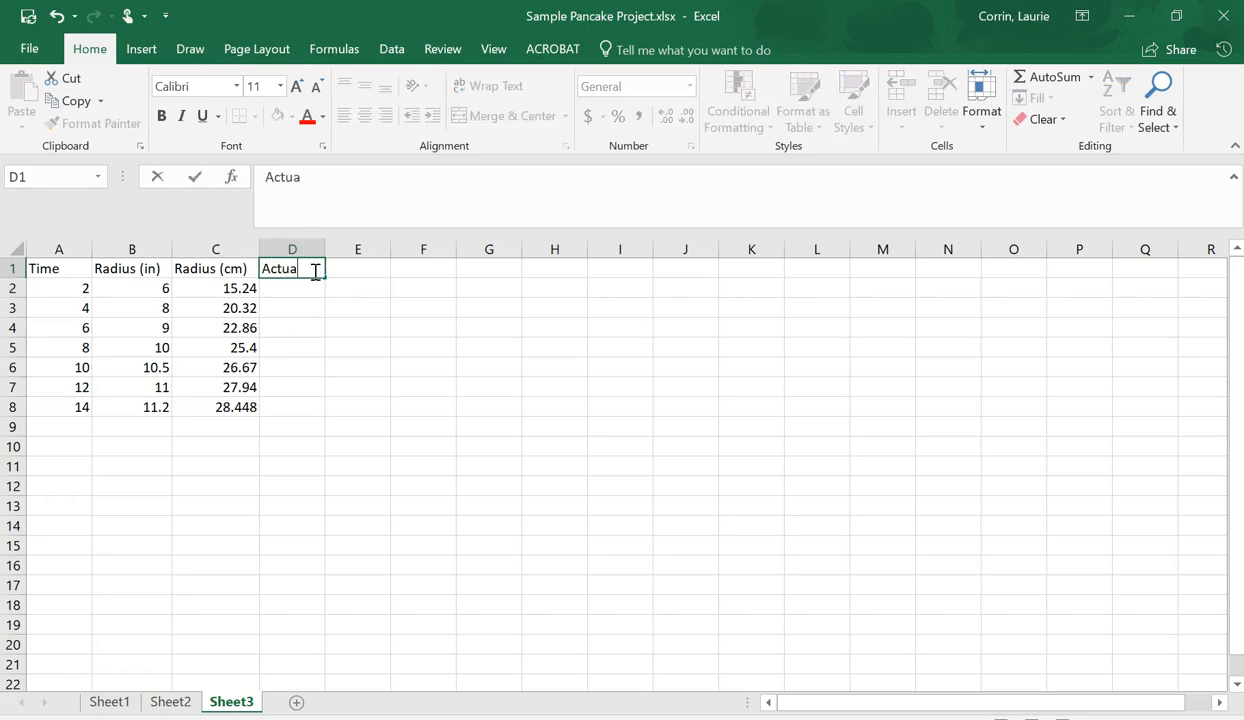
{"action": "type", "text": "l dr/dt"}
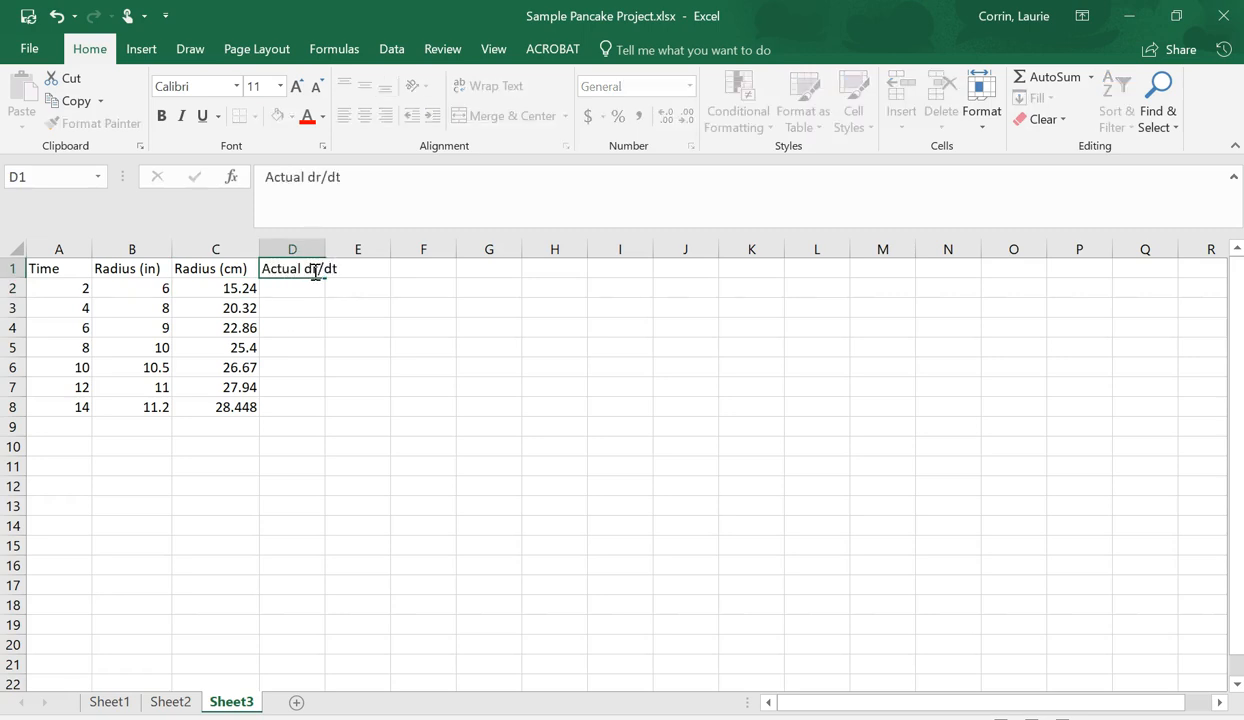
{"action": "key", "text": "Return"}
{"action": "left_click_drag", "start_coordinate": [326, 250], "coordinate": [343, 254]}
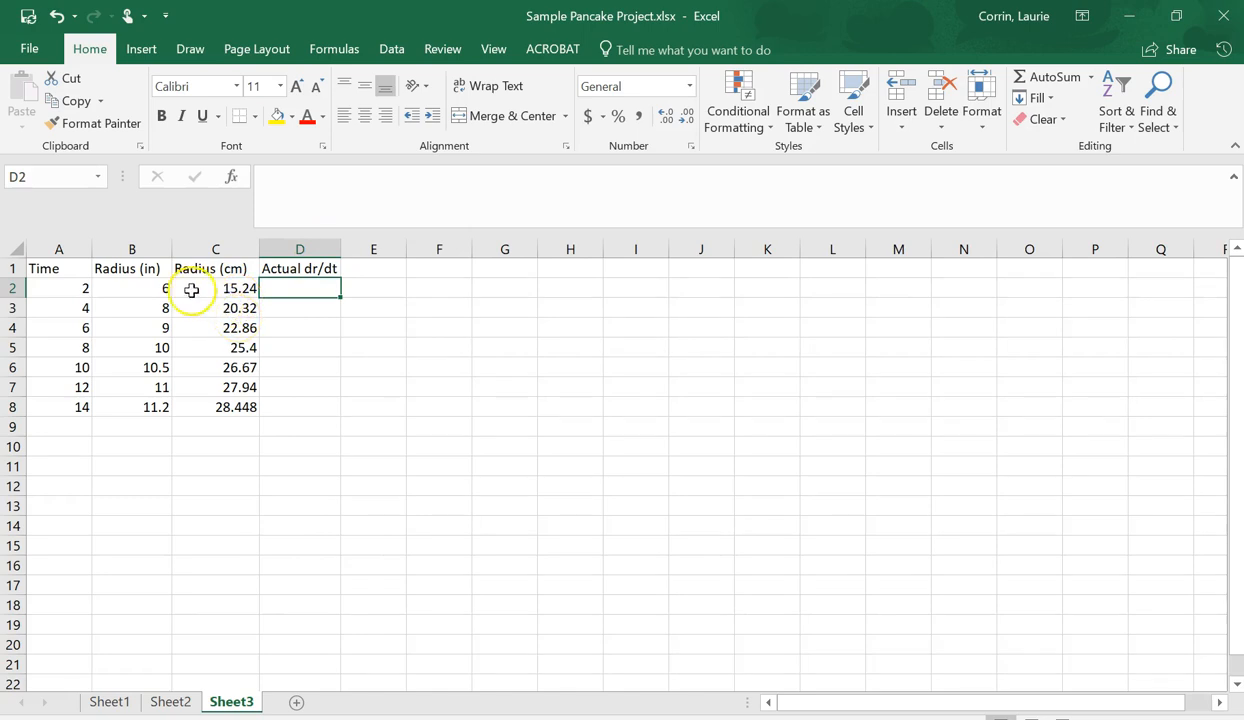
Step: Enter the formula =C3-C2 in D3 to calculate the change in radius
{"action": "left_click", "coordinate": [305, 309]}
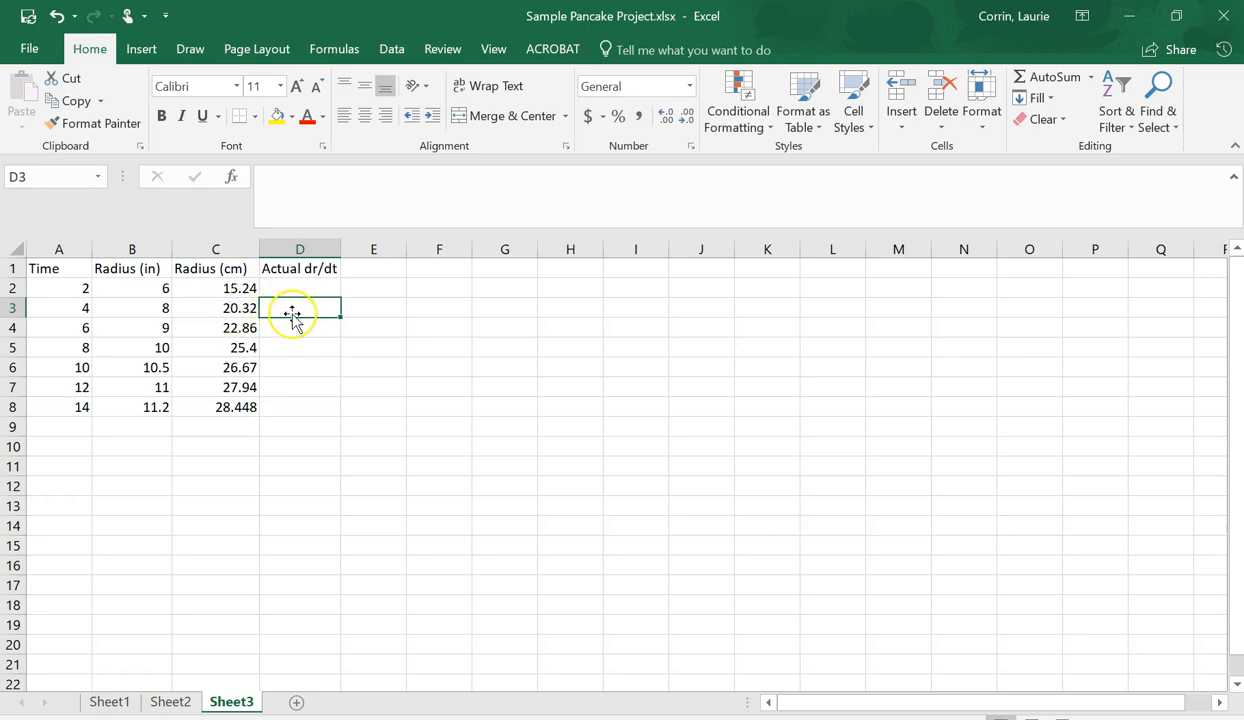
{"action": "type", "text": "="}
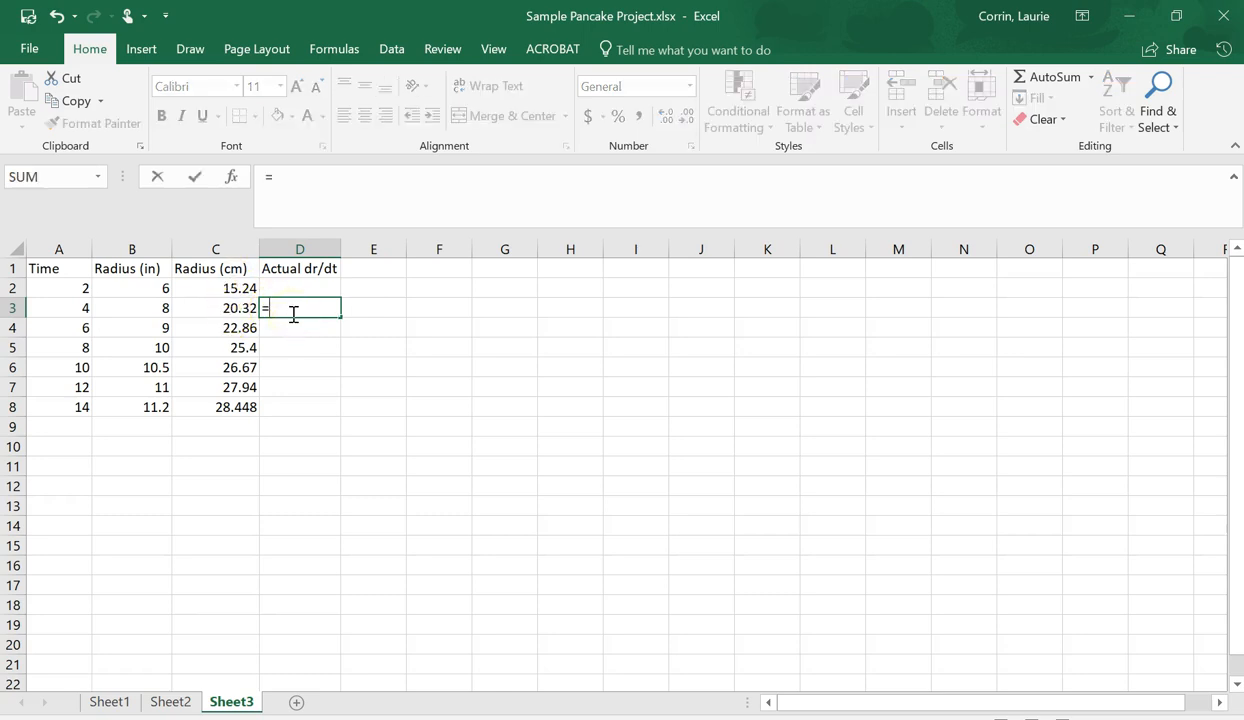
{"action": "left_click", "coordinate": [222, 308]}
{"action": "type", "text": "-"}
{"action": "left_click", "coordinate": [232, 288]}
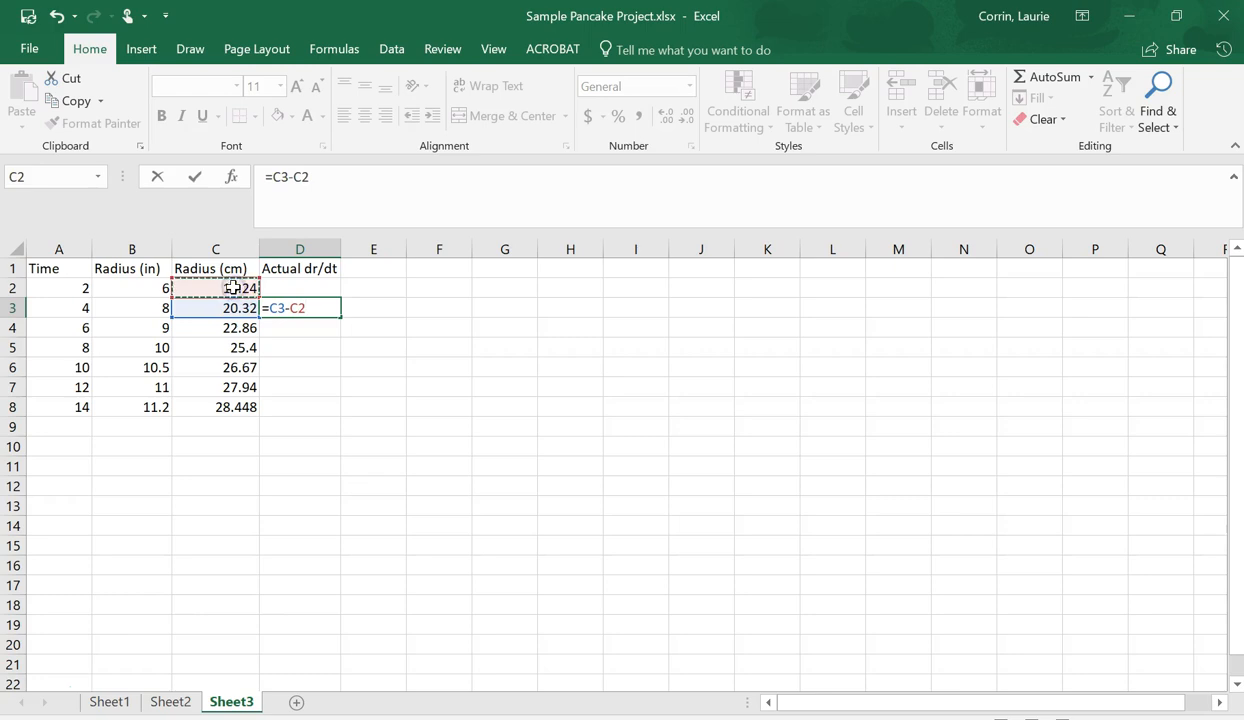
{"action": "key", "text": "Return"}
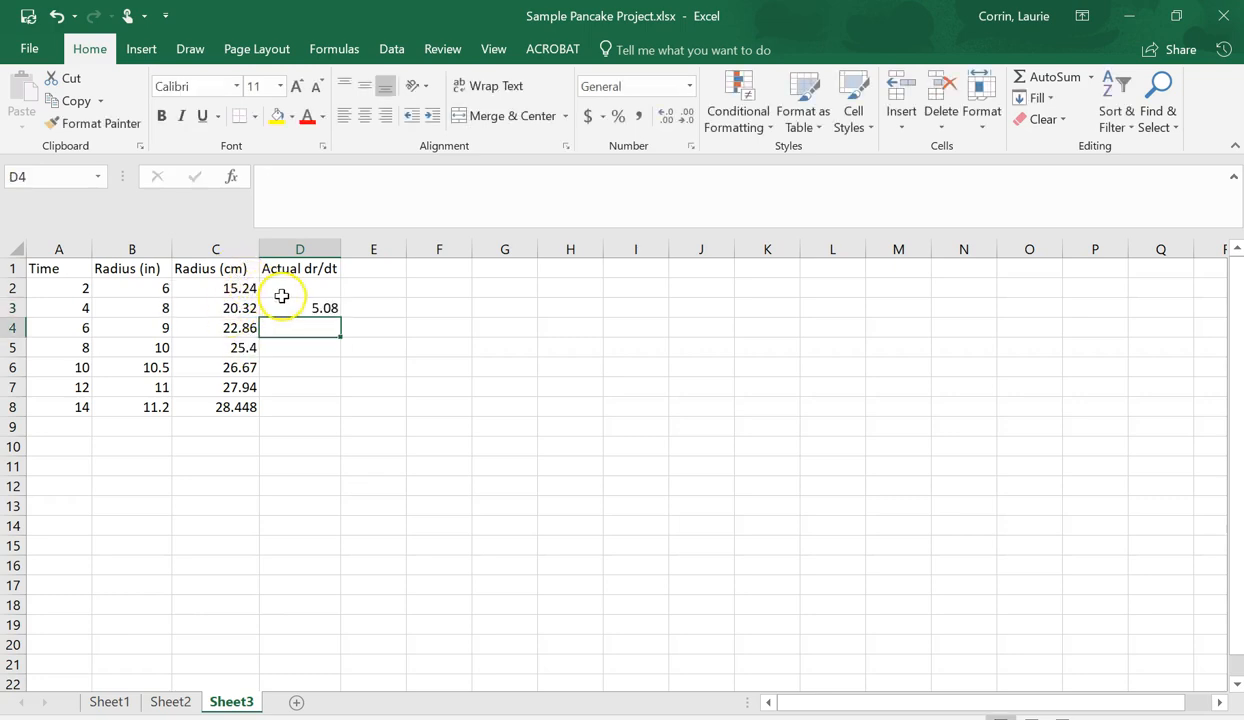
Step: Fill the difference formula from D3 down through D8 and check the formulas in the filled cells
{"action": "left_click_drag", "start_coordinate": [298, 308], "coordinate": [301, 405]}
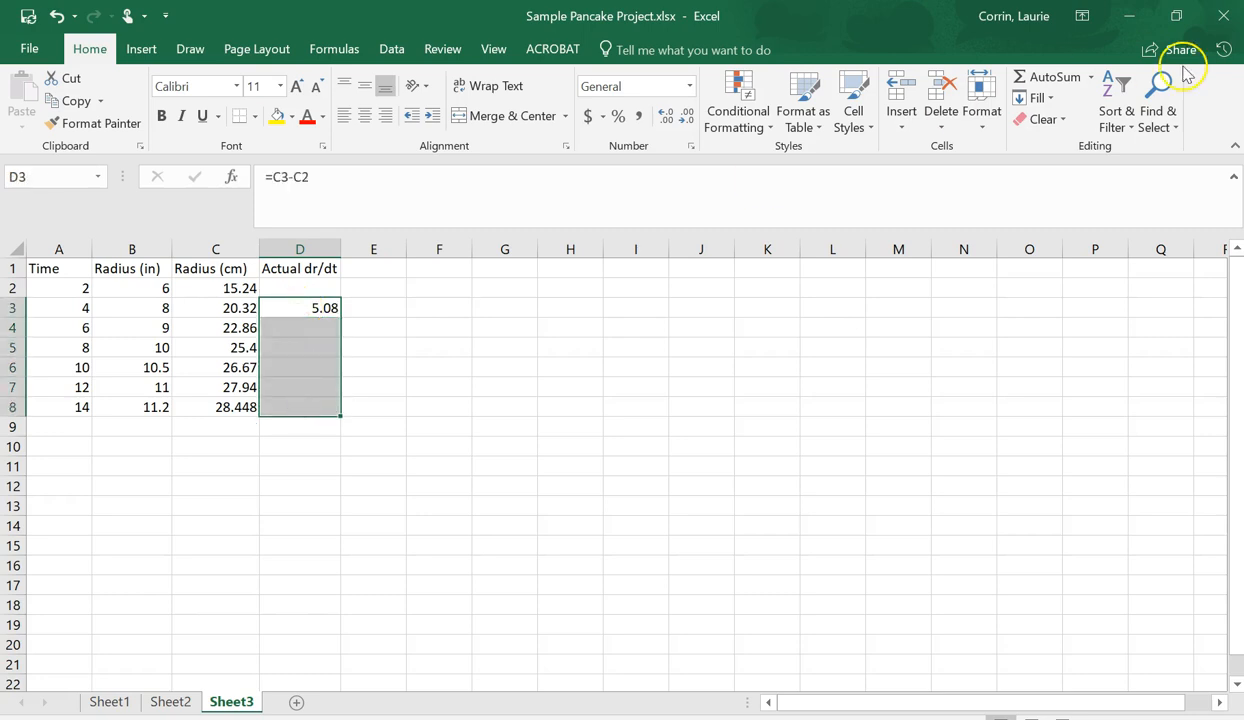
{"action": "left_click", "coordinate": [1053, 101]}
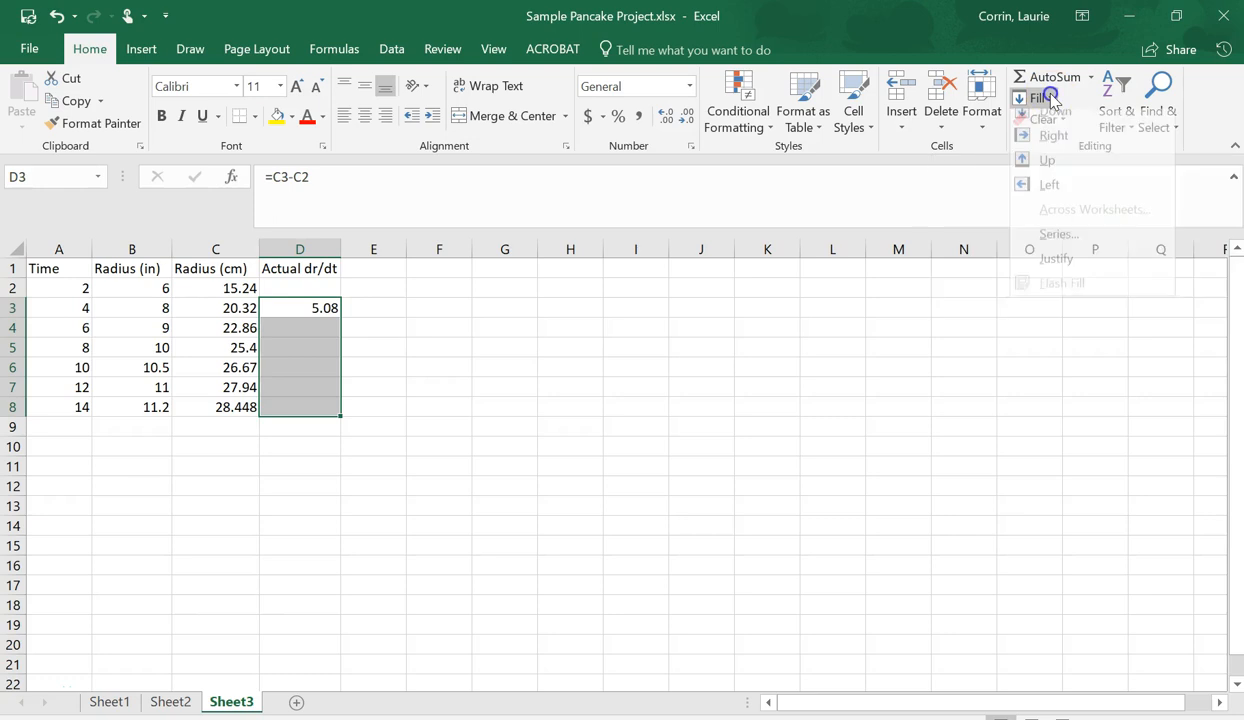
{"action": "left_click", "coordinate": [1049, 122]}
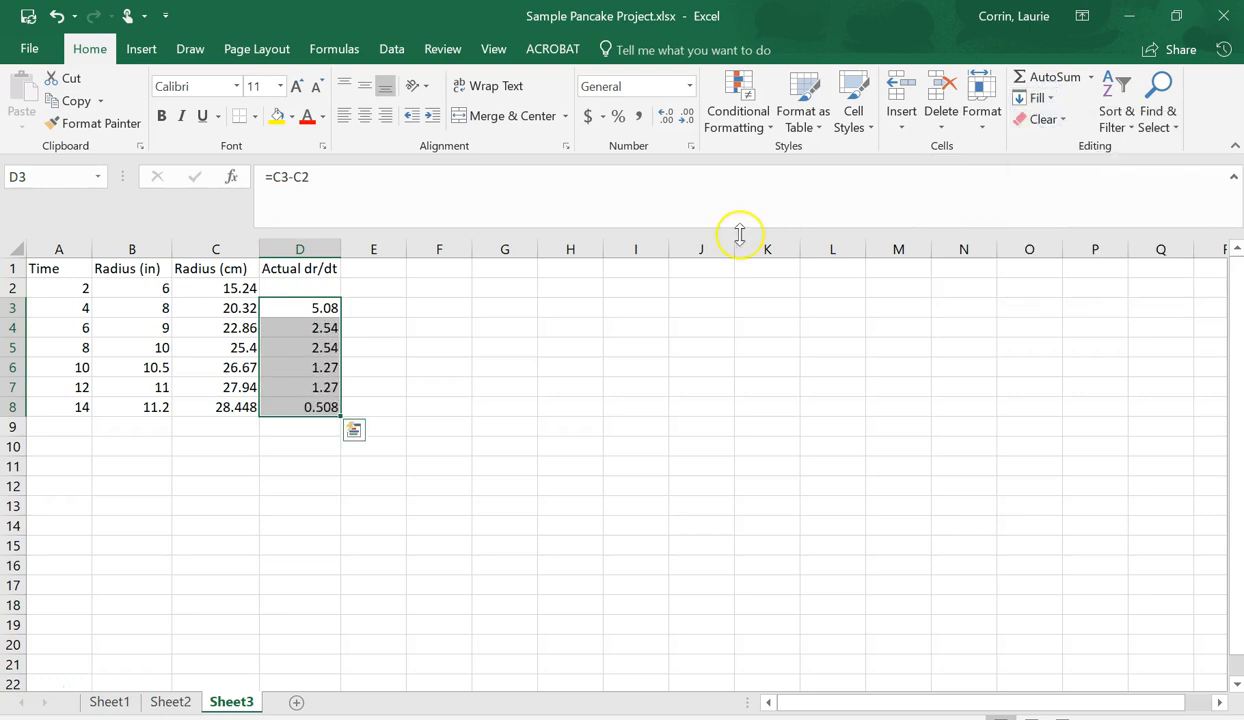
{"action": "left_click", "coordinate": [315, 332]}
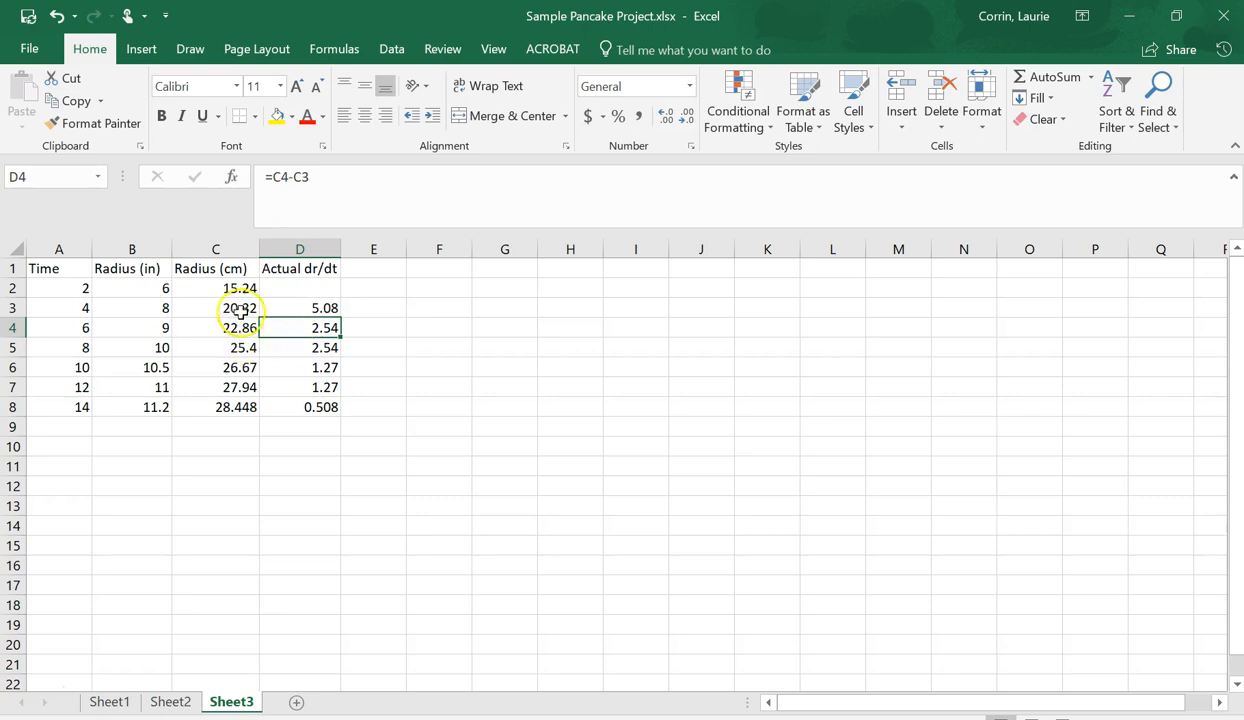
{"action": "left_click", "coordinate": [289, 347]}
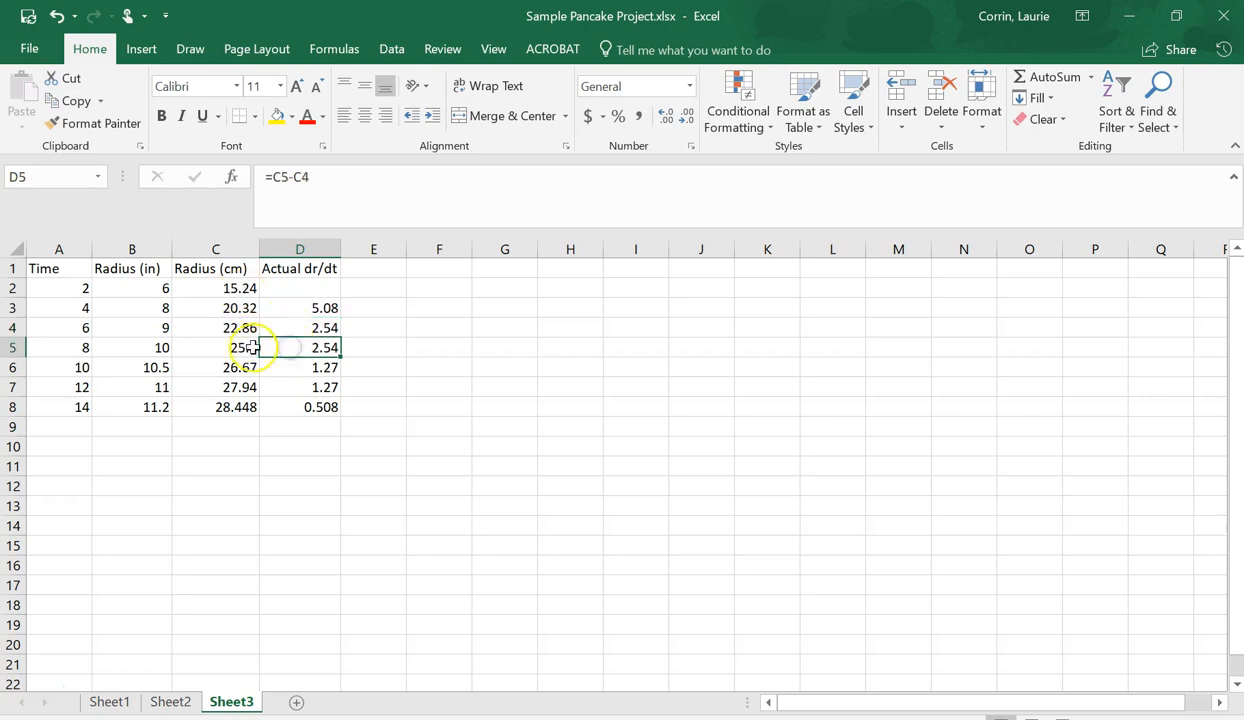
{"action": "left_click", "coordinate": [327, 371]}
{"action": "left_click", "coordinate": [325, 386]}
{"action": "left_click", "coordinate": [327, 406]}
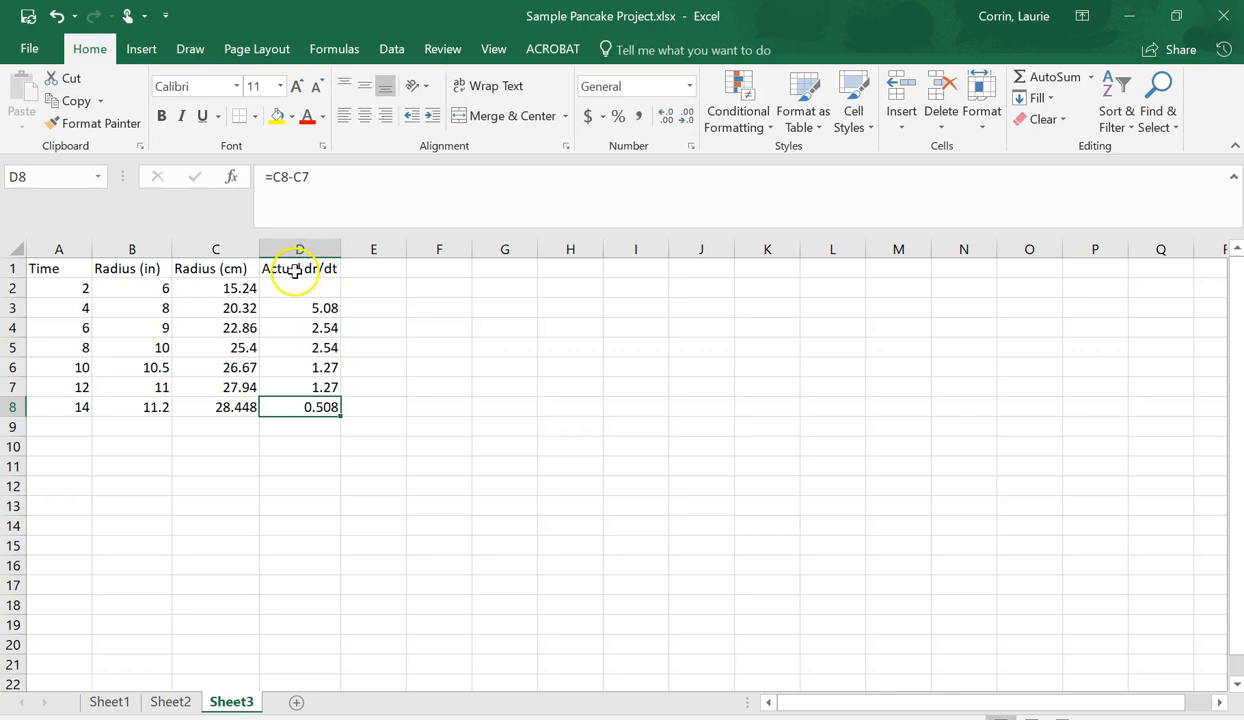
Step: Enter the heading Predicted dr/dt in E1
{"action": "left_click", "coordinate": [372, 271]}
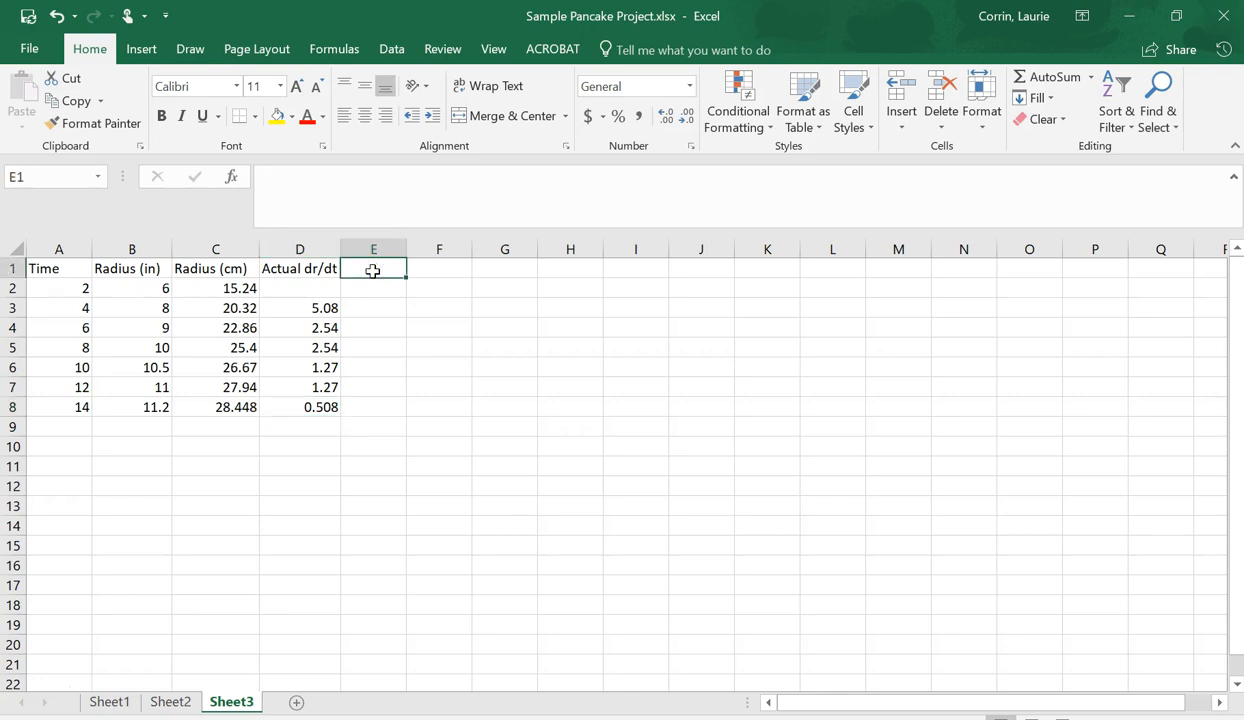
{"action": "type", "text": "Pre"}
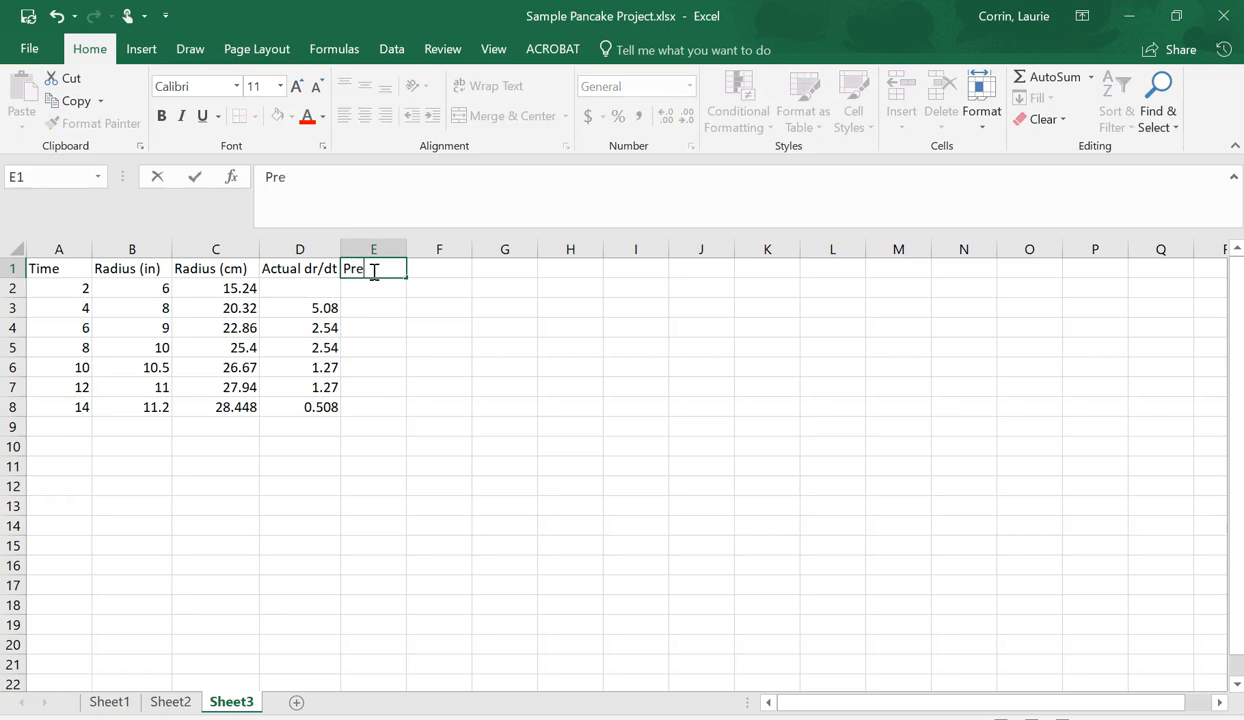
{"action": "type", "text": "dicted dr"}
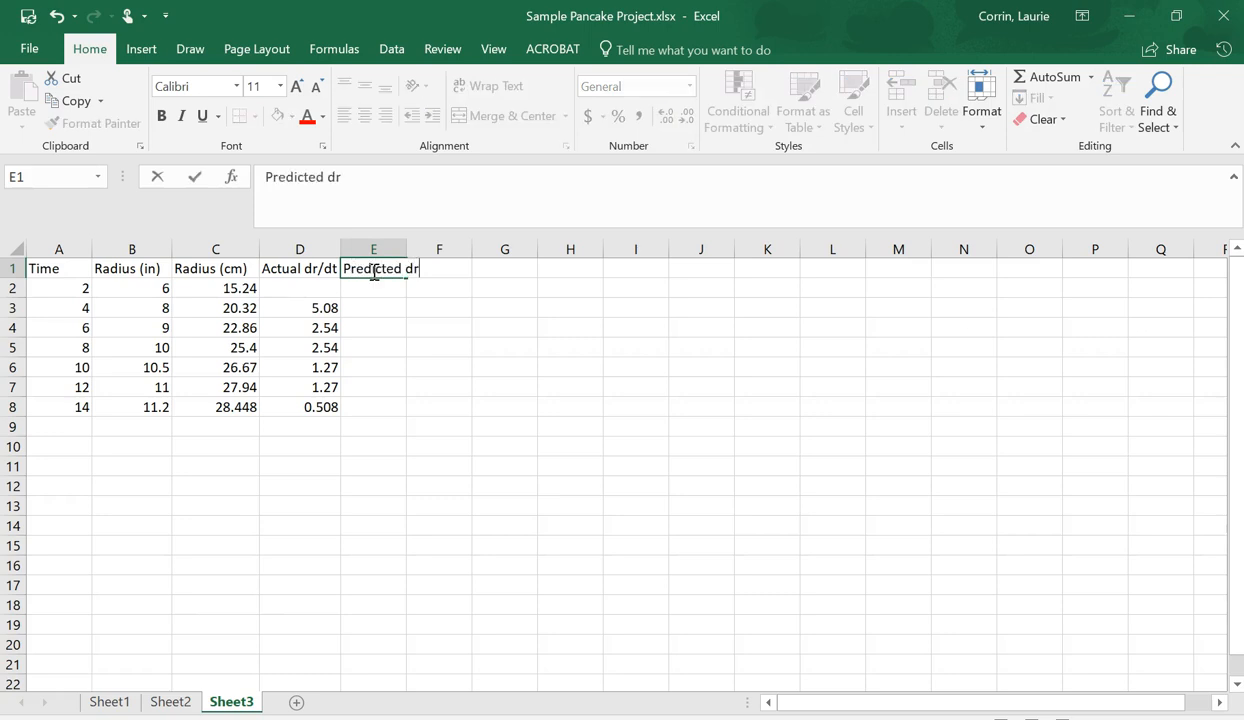
{"action": "type", "text": "/dt"}
{"action": "key", "text": "Return"}
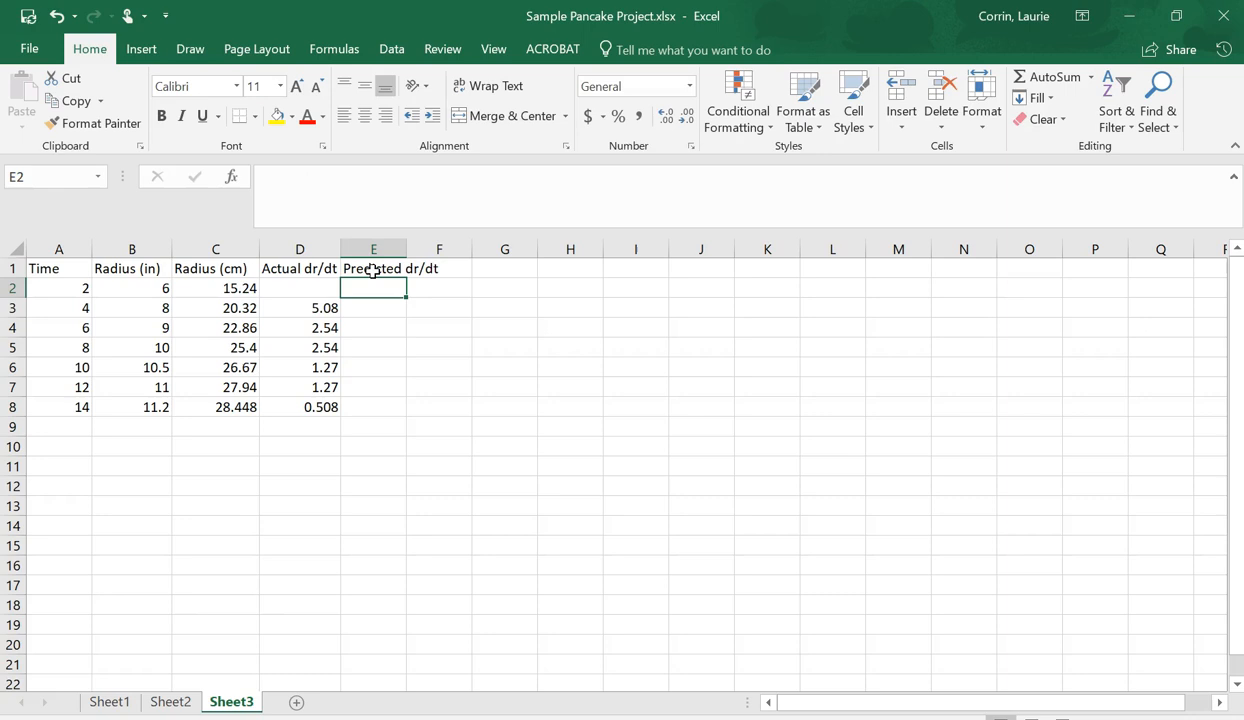
Step: Enter the predicted-rate formula =13/C2 in E2
{"action": "left_click", "coordinate": [372, 290]}
{"action": "type", "text": "="}
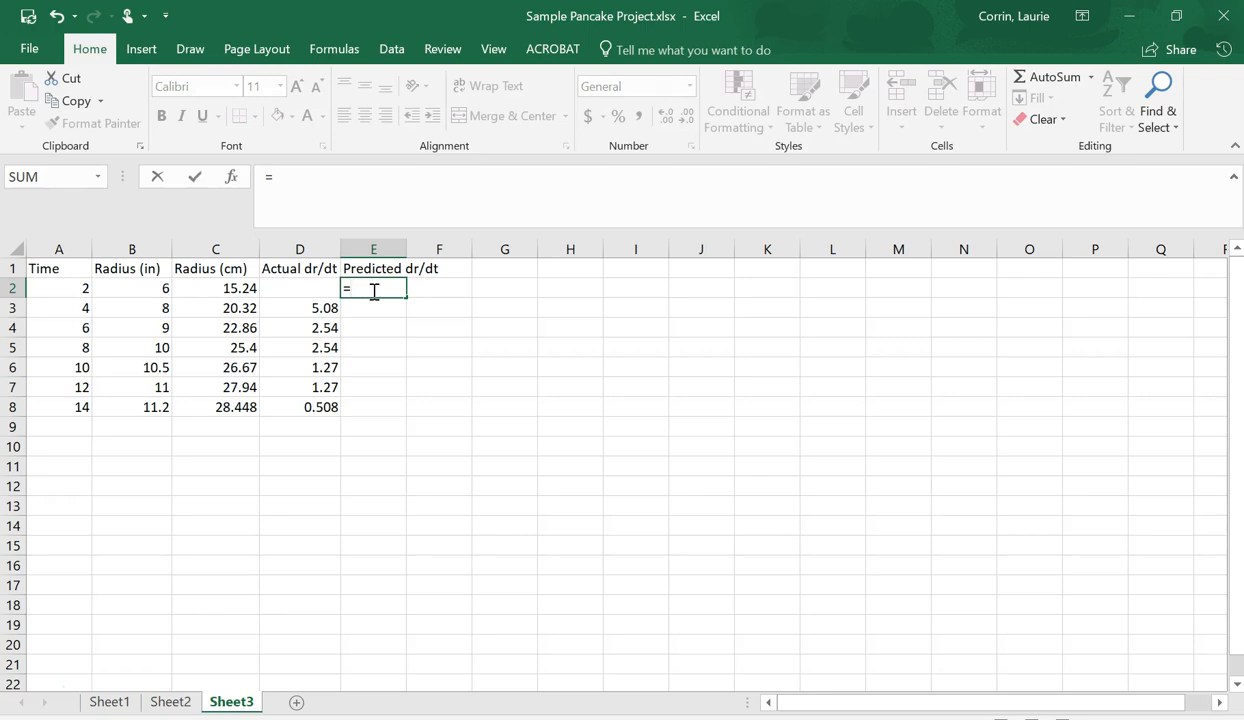
{"action": "type", "text": "13"}
{"action": "type", "text": "/"}
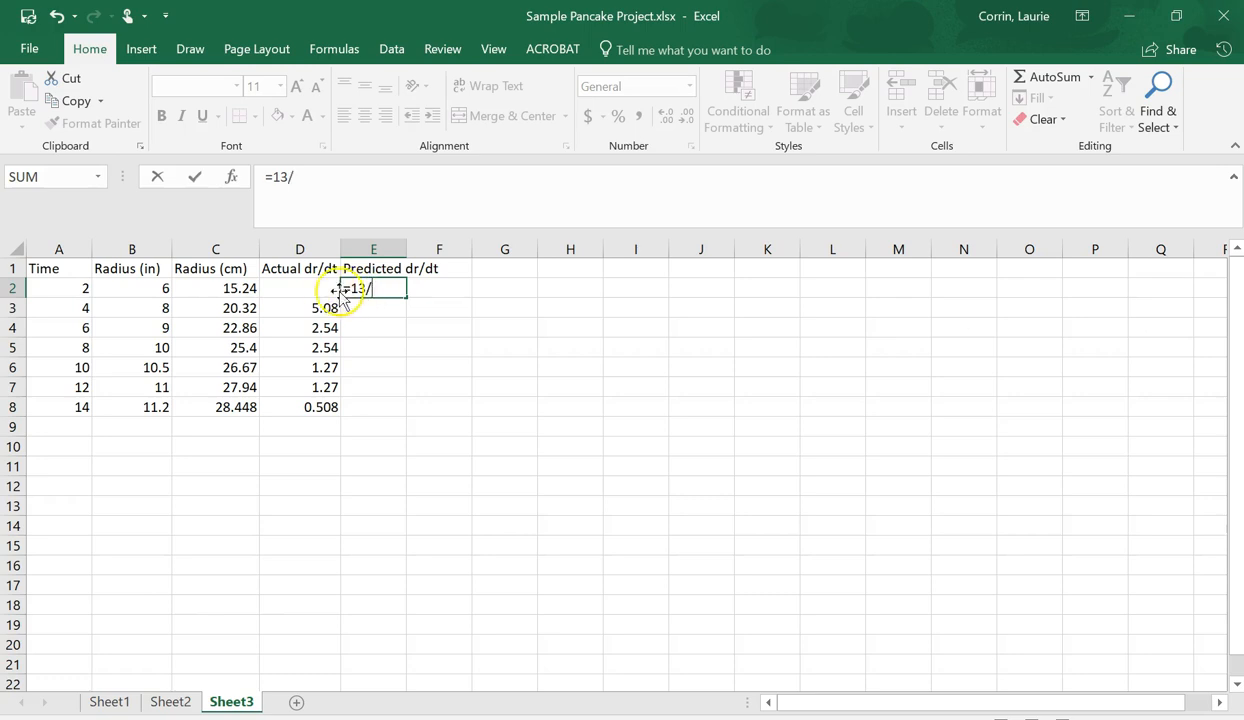
{"action": "left_click", "coordinate": [223, 287]}
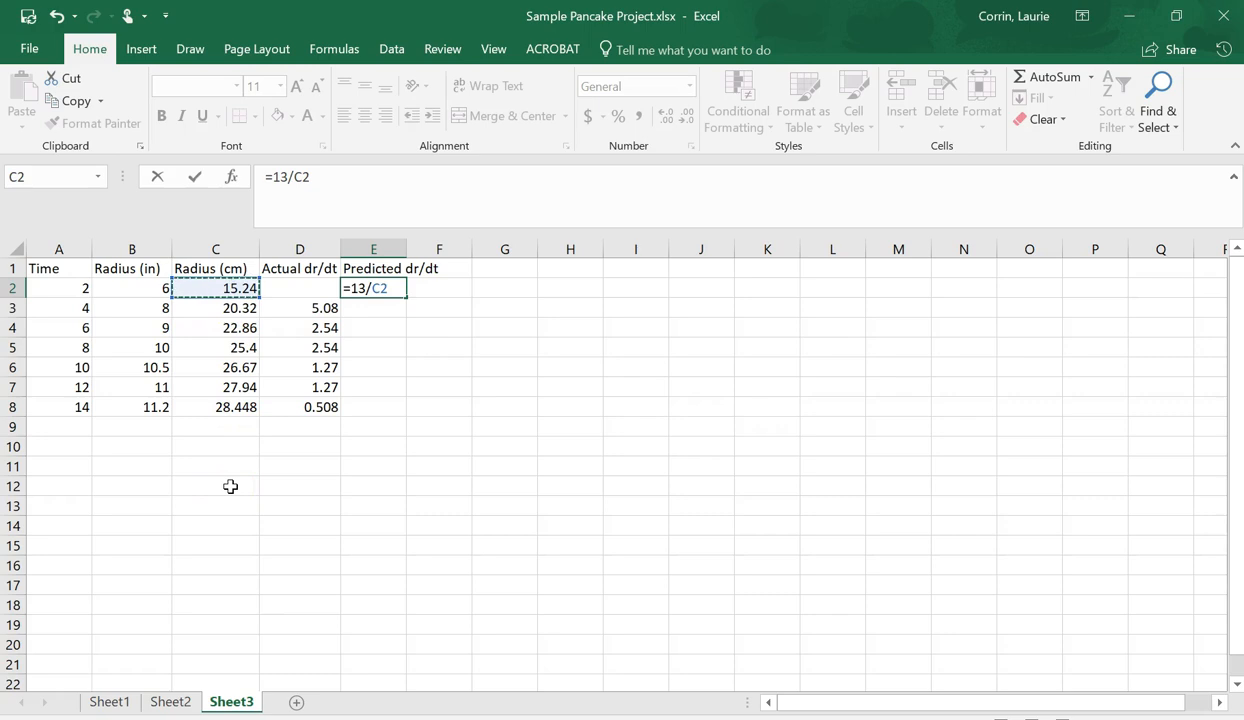
{"action": "key", "text": "Return"}
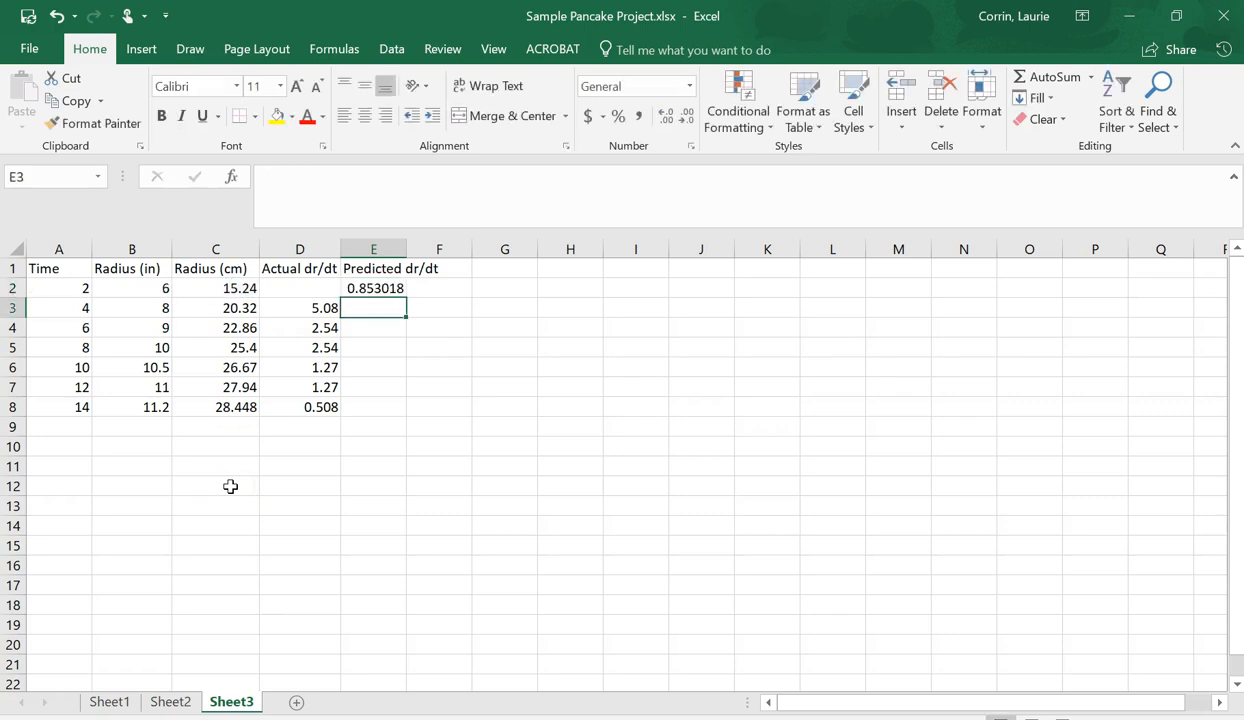
Step: Fill the predicted dr/dt formula from E2 down through E8
{"action": "left_click_drag", "start_coordinate": [384, 286], "coordinate": [392, 403]}
{"action": "key", "text": "alt+e"}
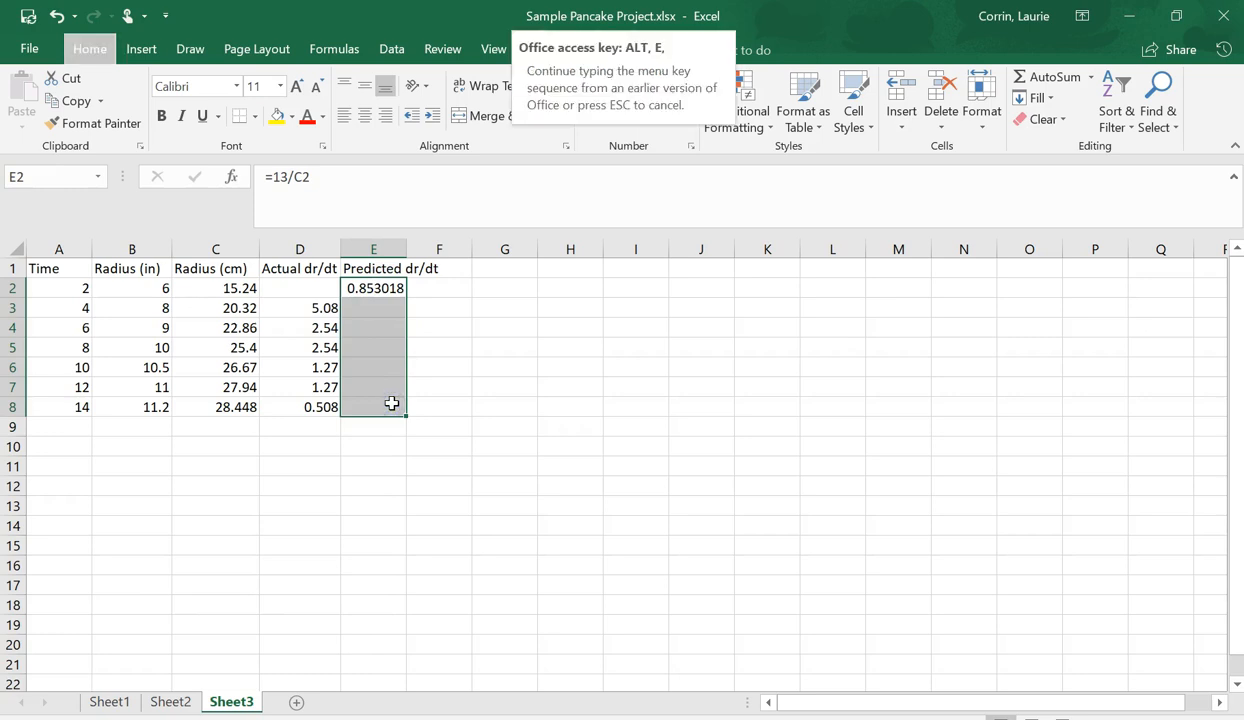
{"action": "key", "text": "i"}
{"action": "key", "text": "d"}
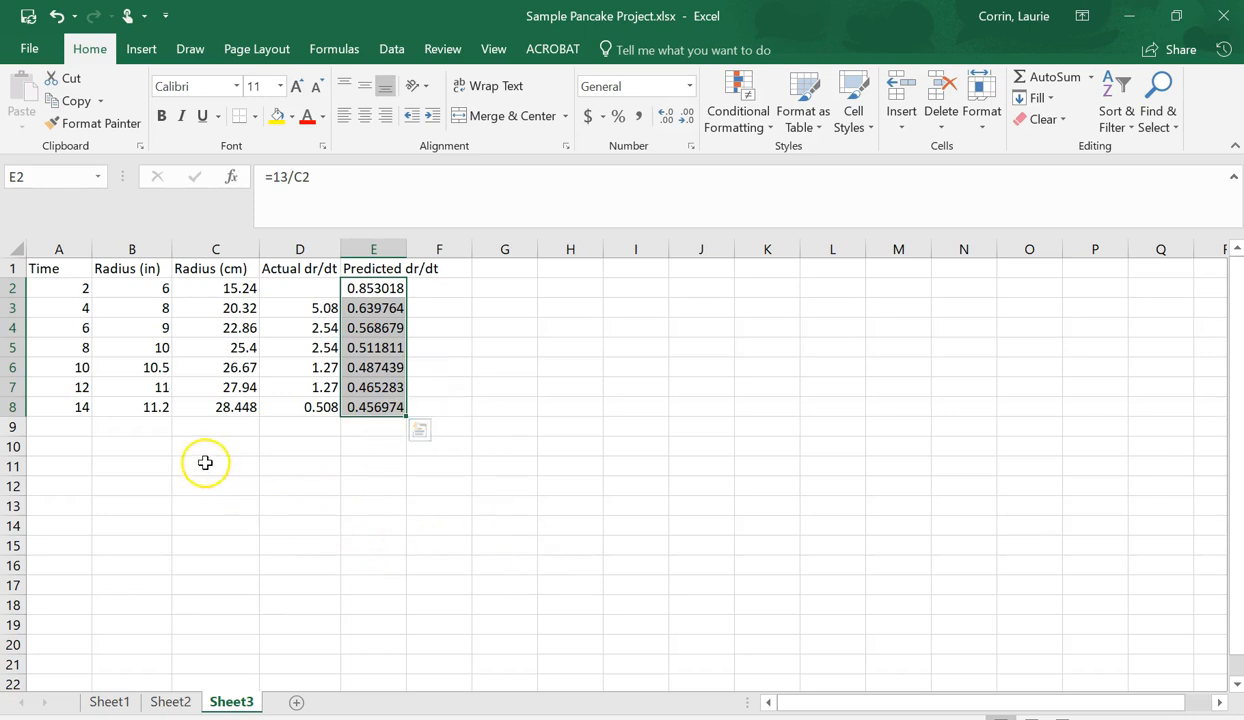
{"action": "left_click", "coordinate": [375, 550]}
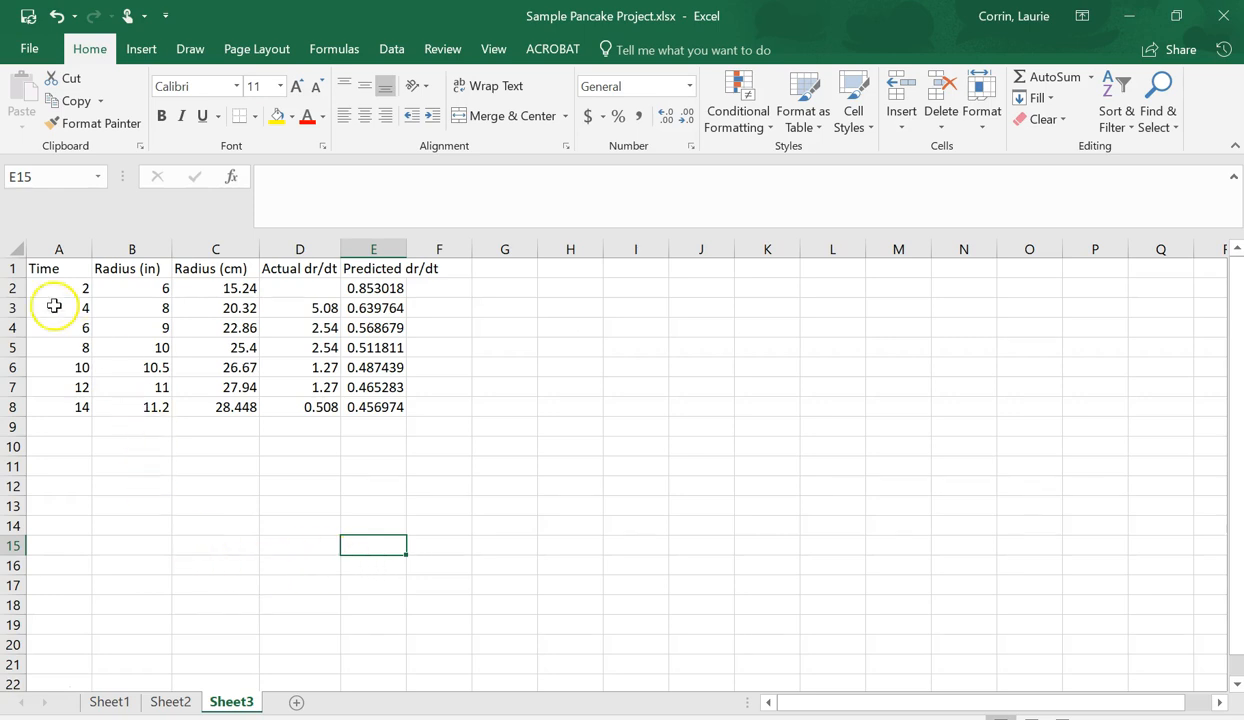
Step: Insert a Scatter with Straight Lines and Markers chart from the table data in A1:E8
{"action": "left_click", "coordinate": [44, 268]}
{"action": "left_click_drag", "start_coordinate": [44, 268], "coordinate": [373, 420]}
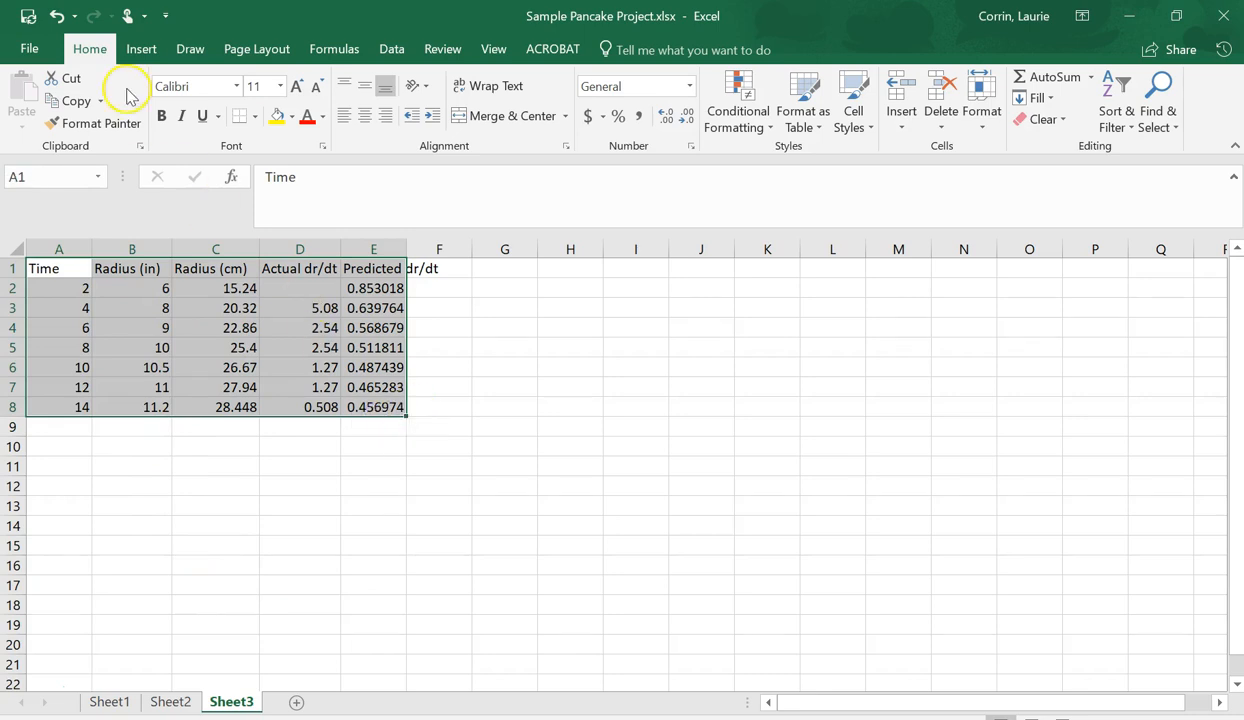
{"action": "left_click", "coordinate": [141, 52]}
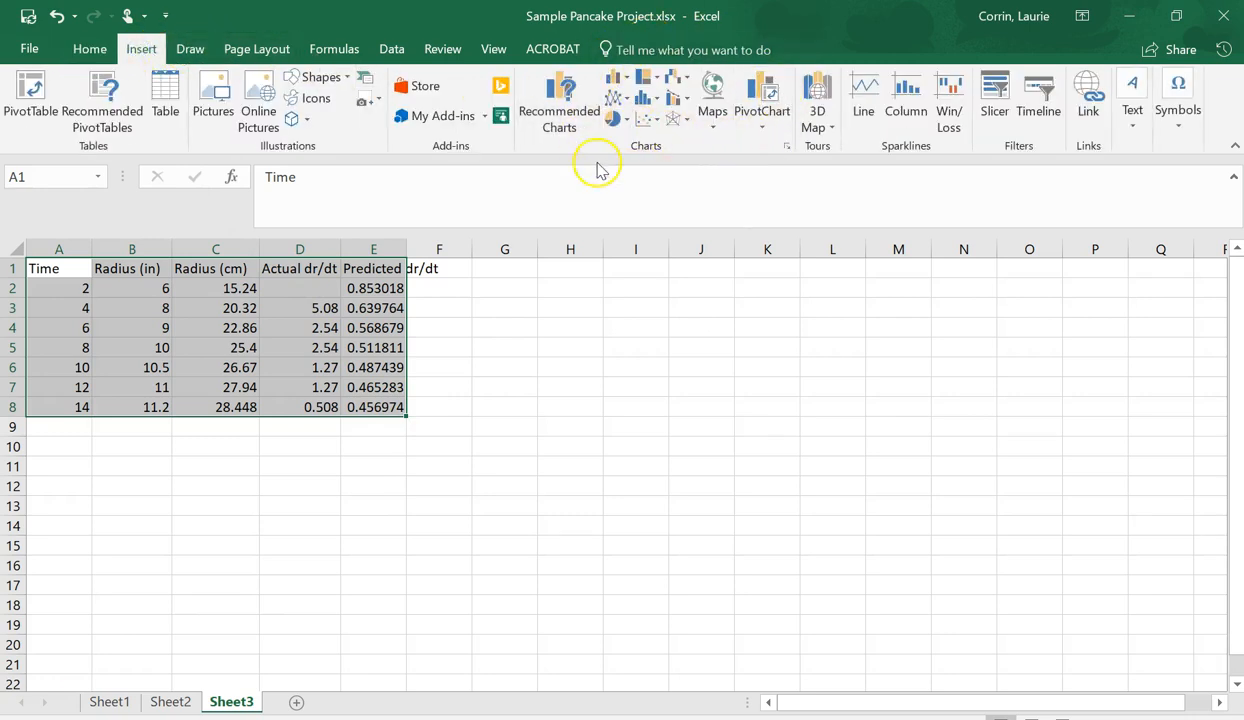
{"action": "left_click", "coordinate": [650, 120]}
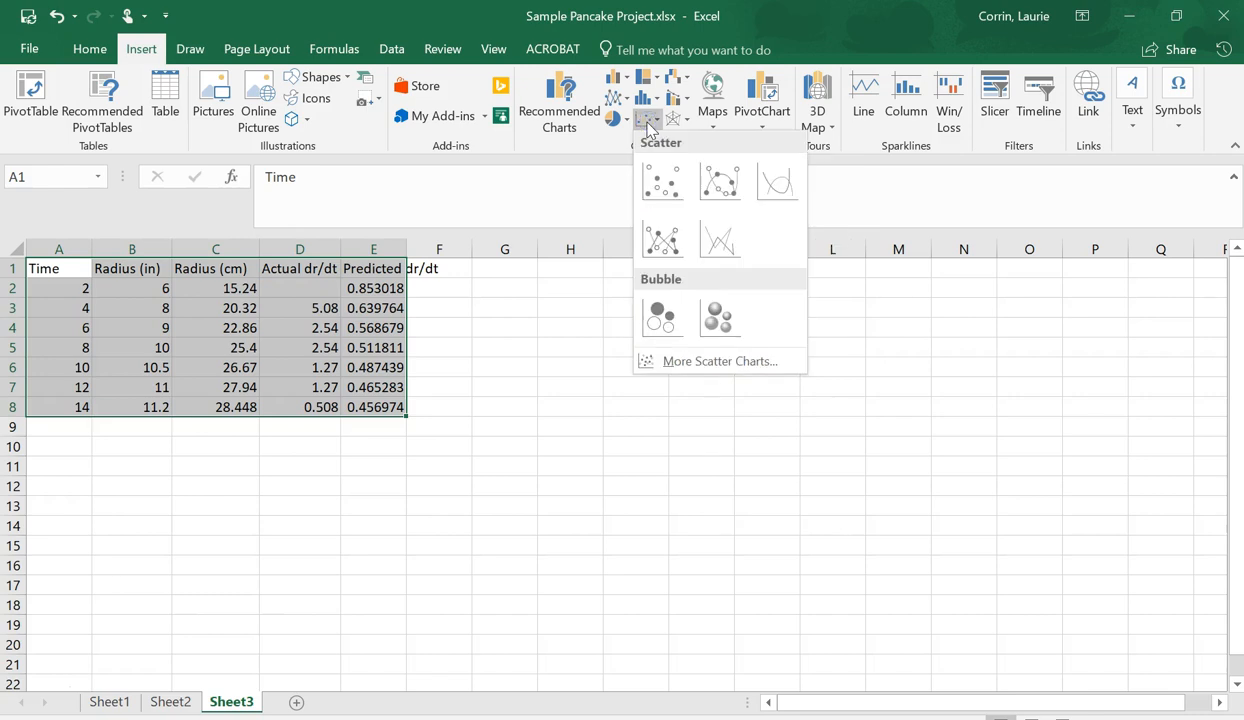
{"action": "left_click", "coordinate": [658, 236]}
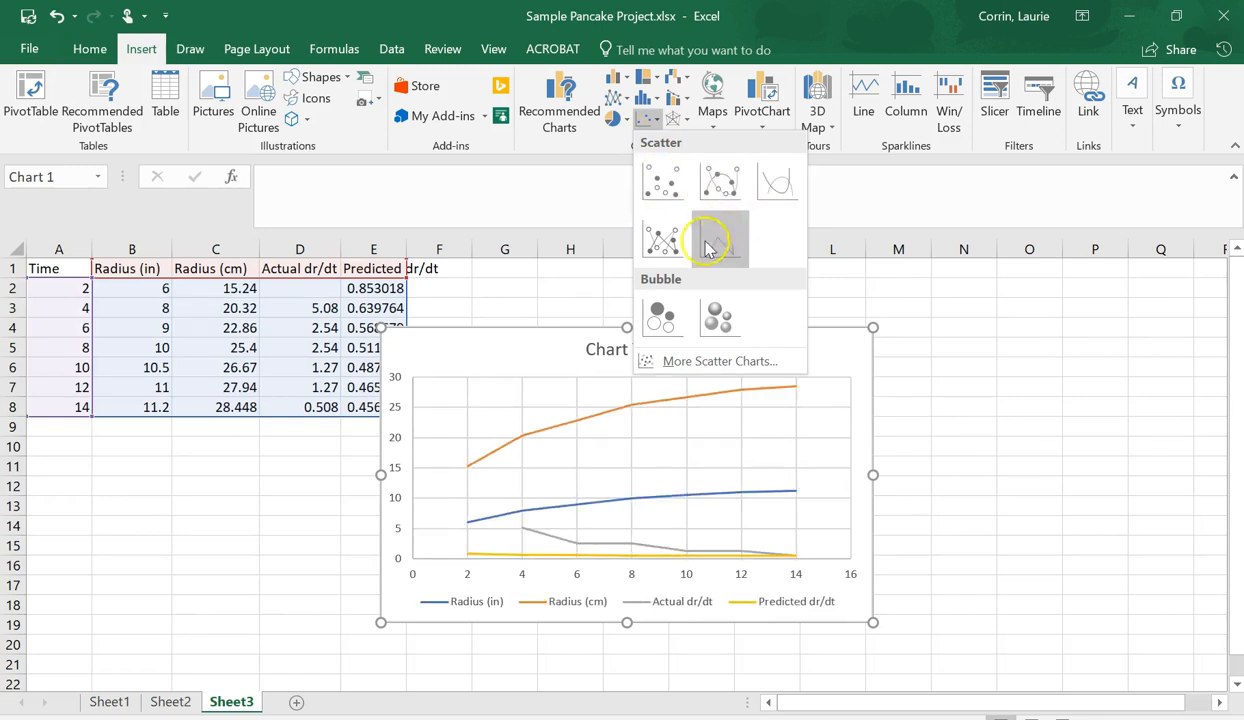
{"action": "left_click", "coordinate": [672, 254]}
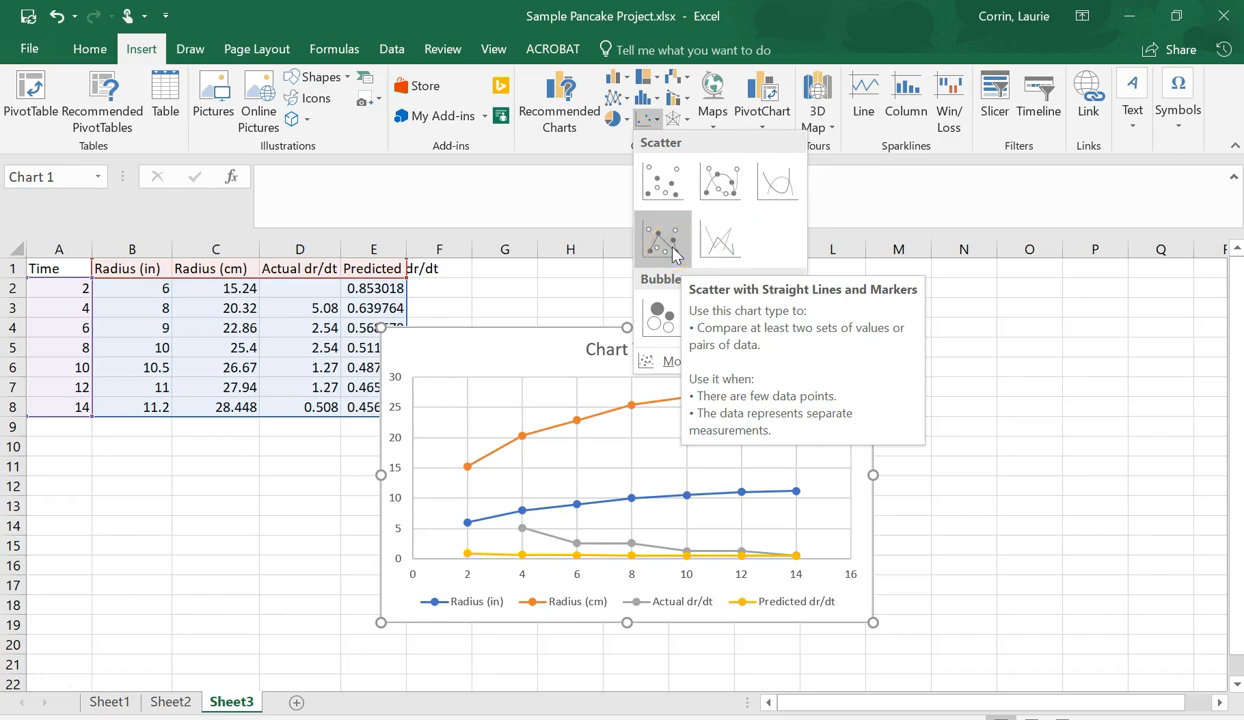
{"action": "left_click", "coordinate": [672, 254]}
Step: Move the chart beside the table so its upper corner sits in F2 and no data is covered
{"action": "left_click", "coordinate": [679, 352]}
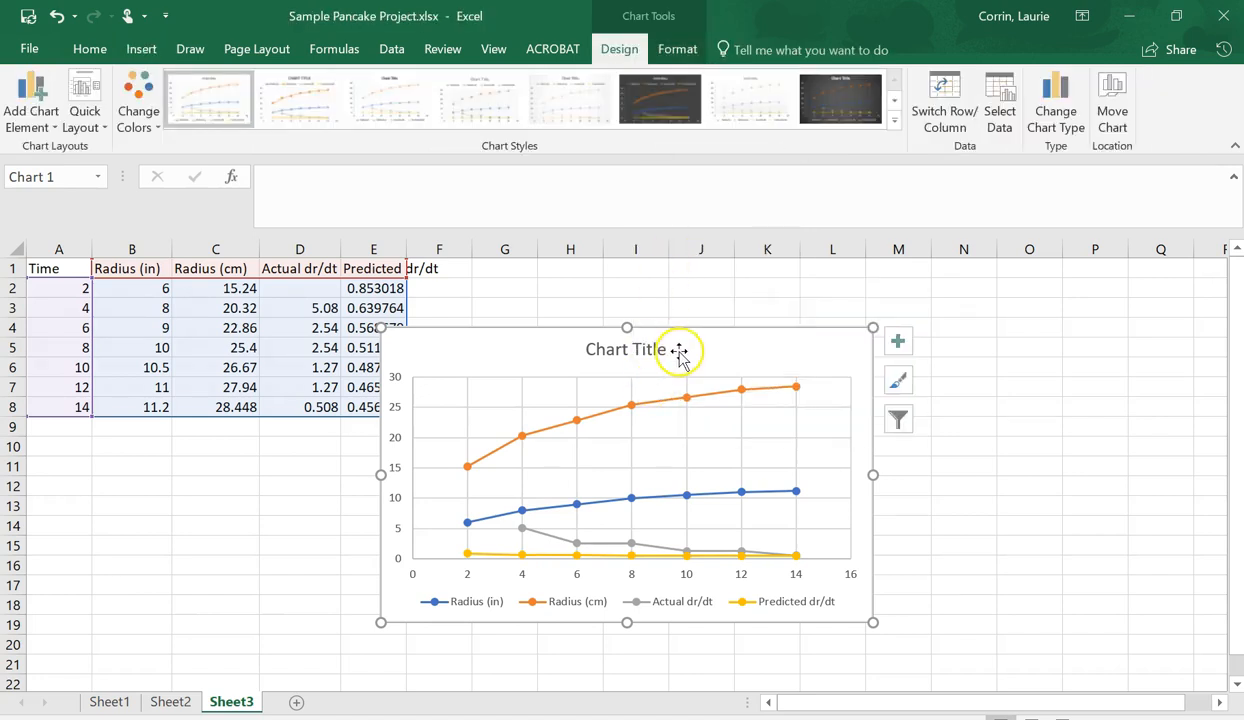
{"action": "left_click_drag", "start_coordinate": [702, 350], "coordinate": [772, 297]}
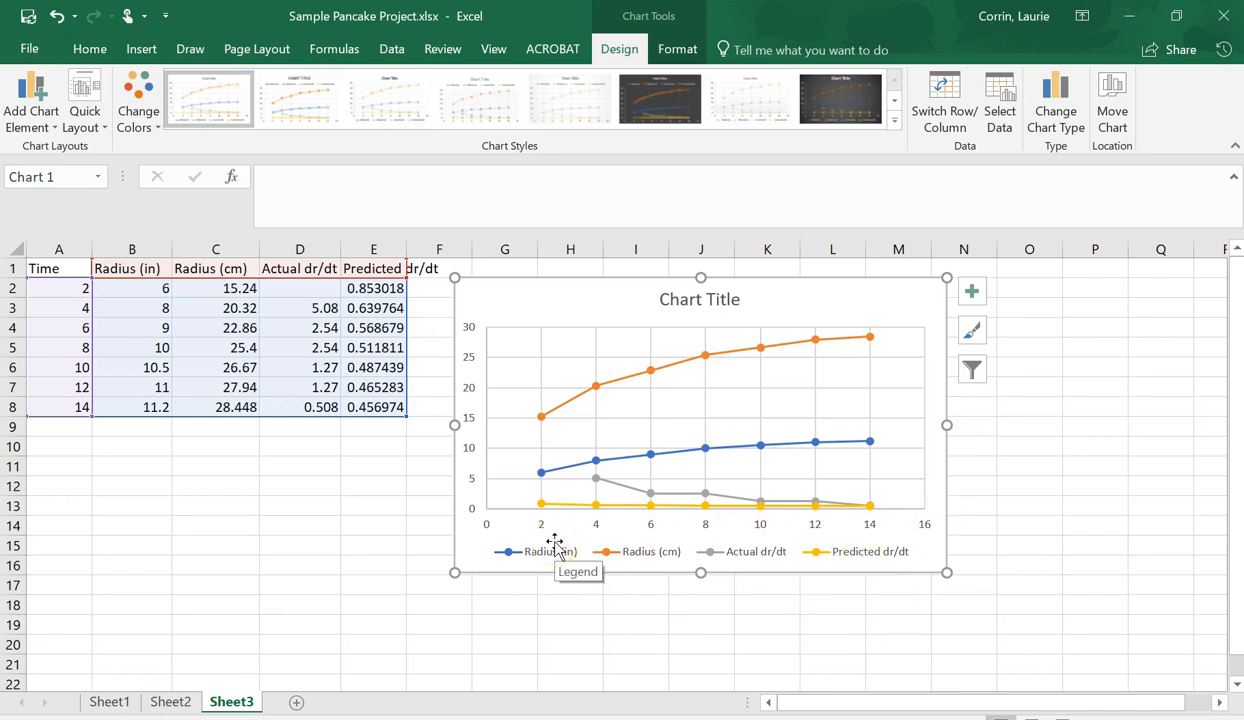
{"action": "left_click", "coordinate": [676, 428]}
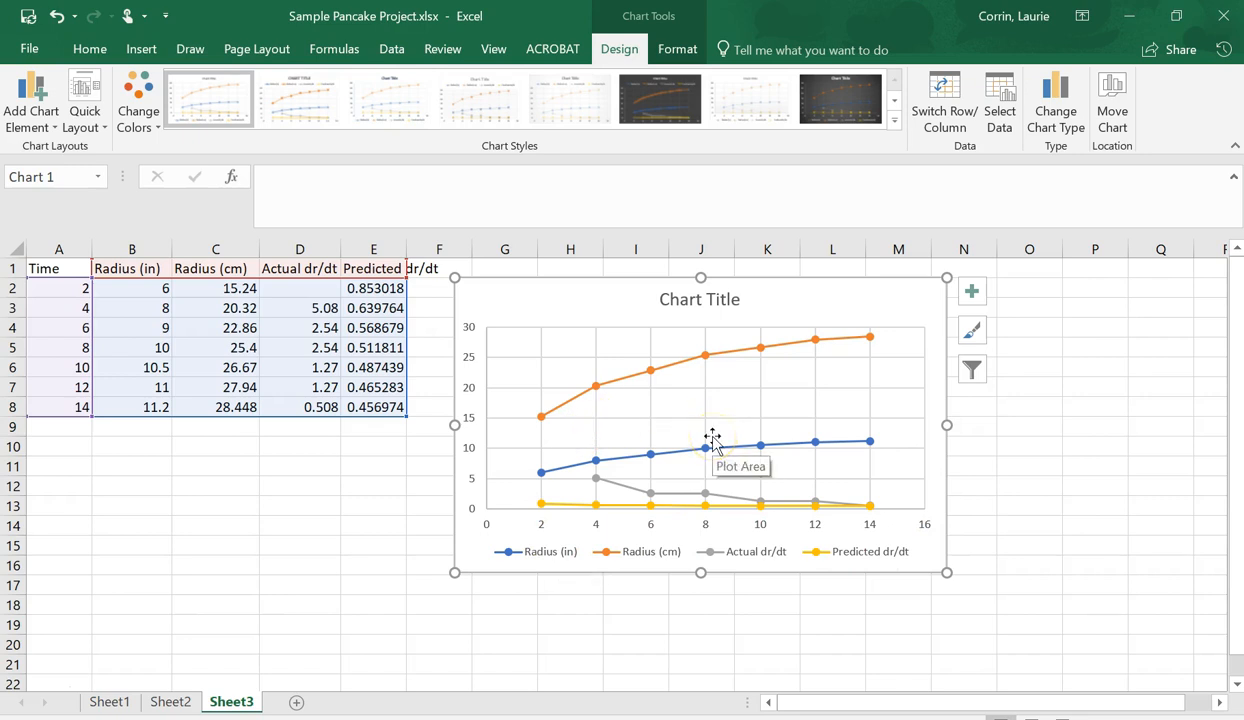
{"action": "double_click", "coordinate": [697, 304]}
{"action": "left_click", "coordinate": [662, 306]}
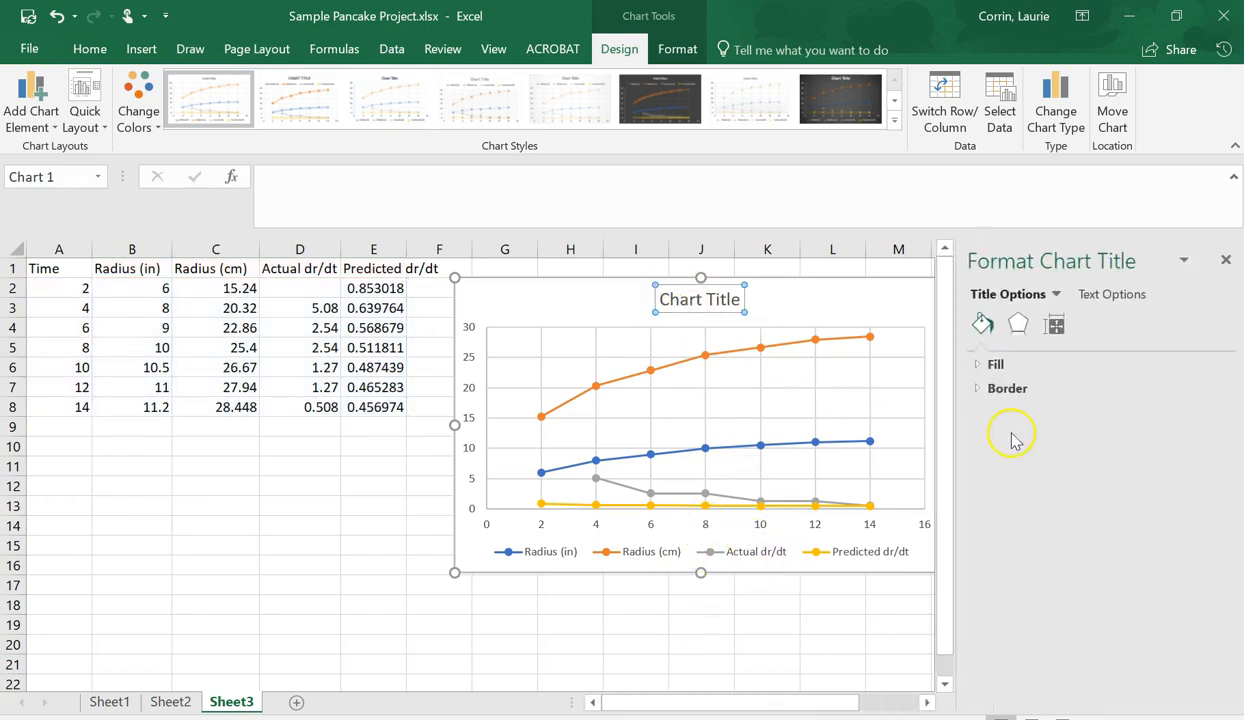
{"action": "left_click", "coordinate": [870, 644]}
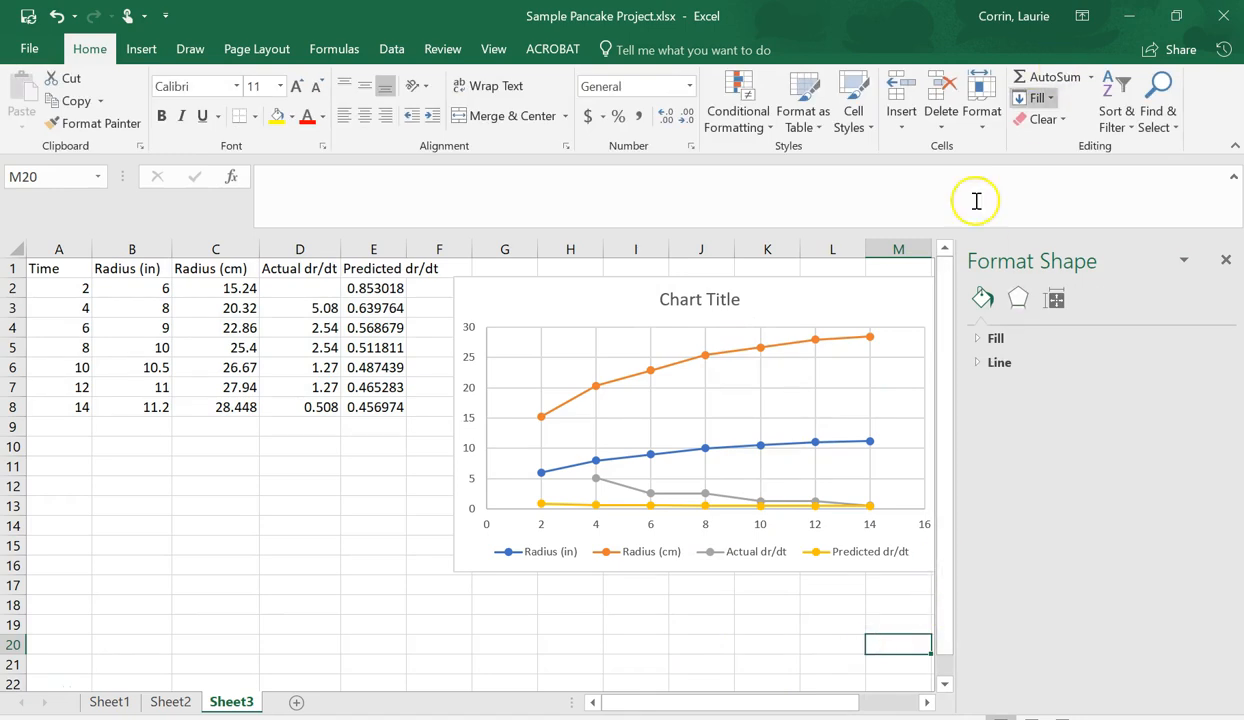
{"action": "left_click", "coordinate": [703, 553]}
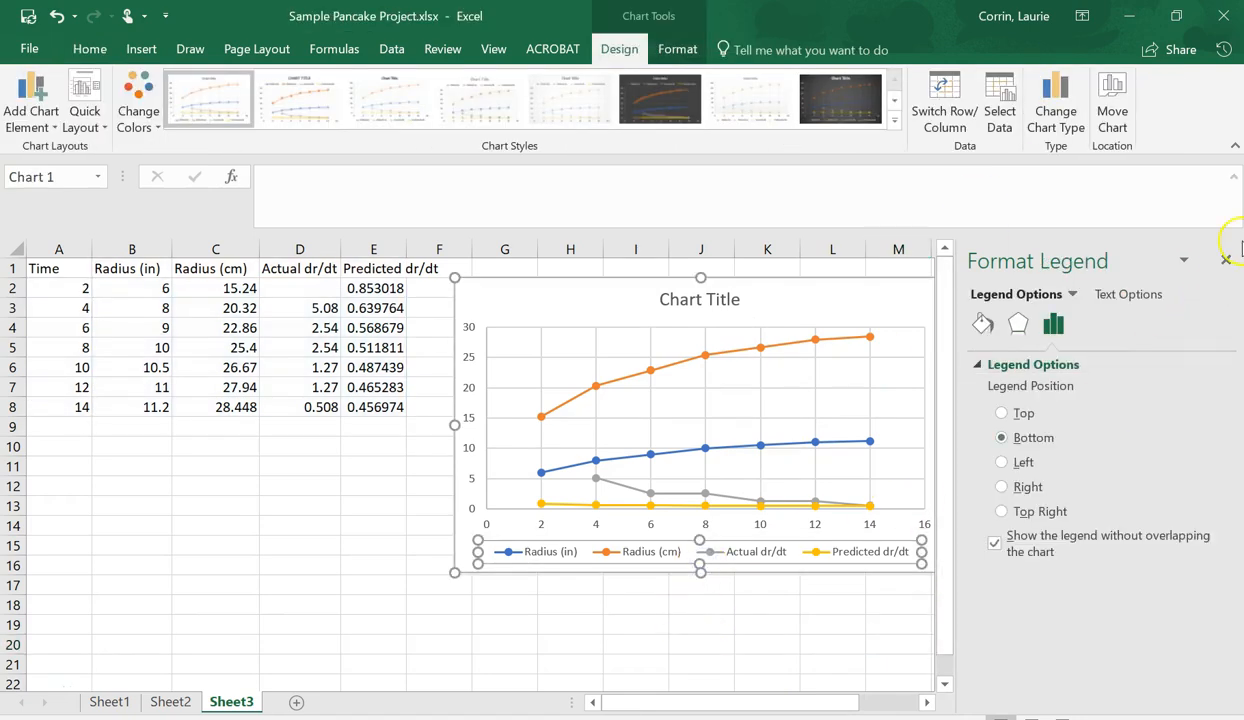
{"action": "left_click", "coordinate": [1226, 261]}
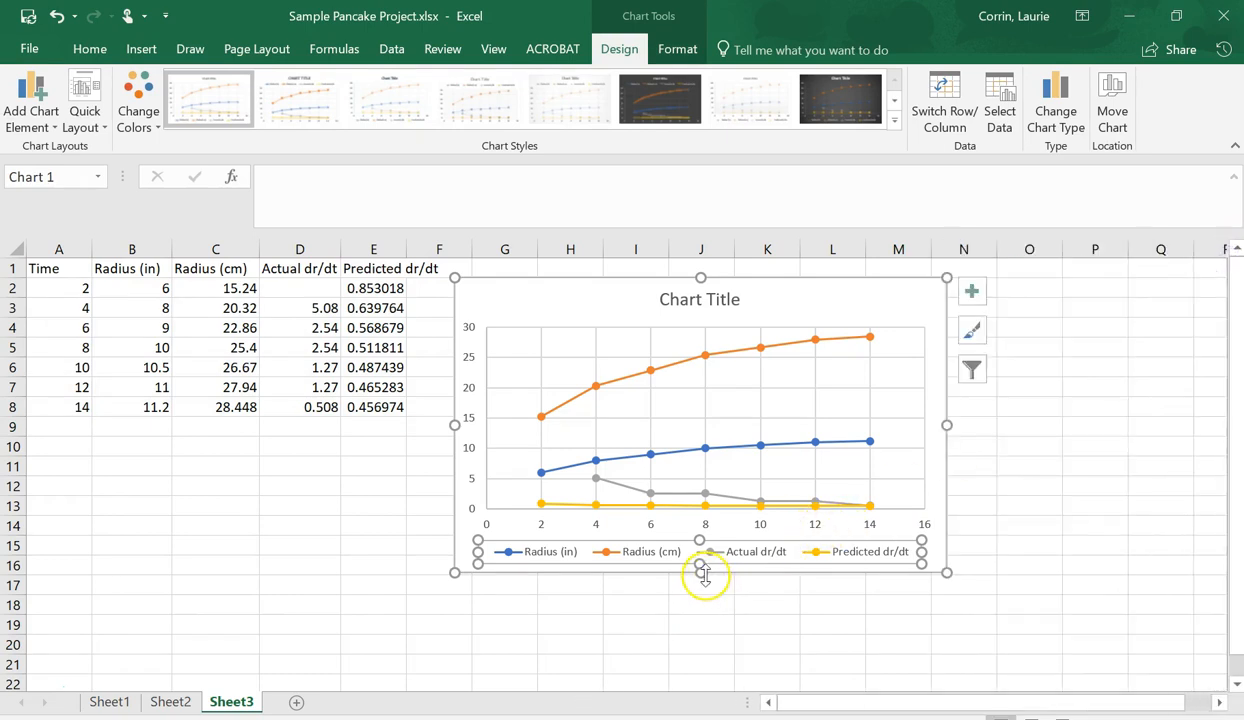
Step: Make the chart taller by extending its lower edge to row 20
{"action": "left_click_drag", "start_coordinate": [701, 573], "coordinate": [707, 645]}
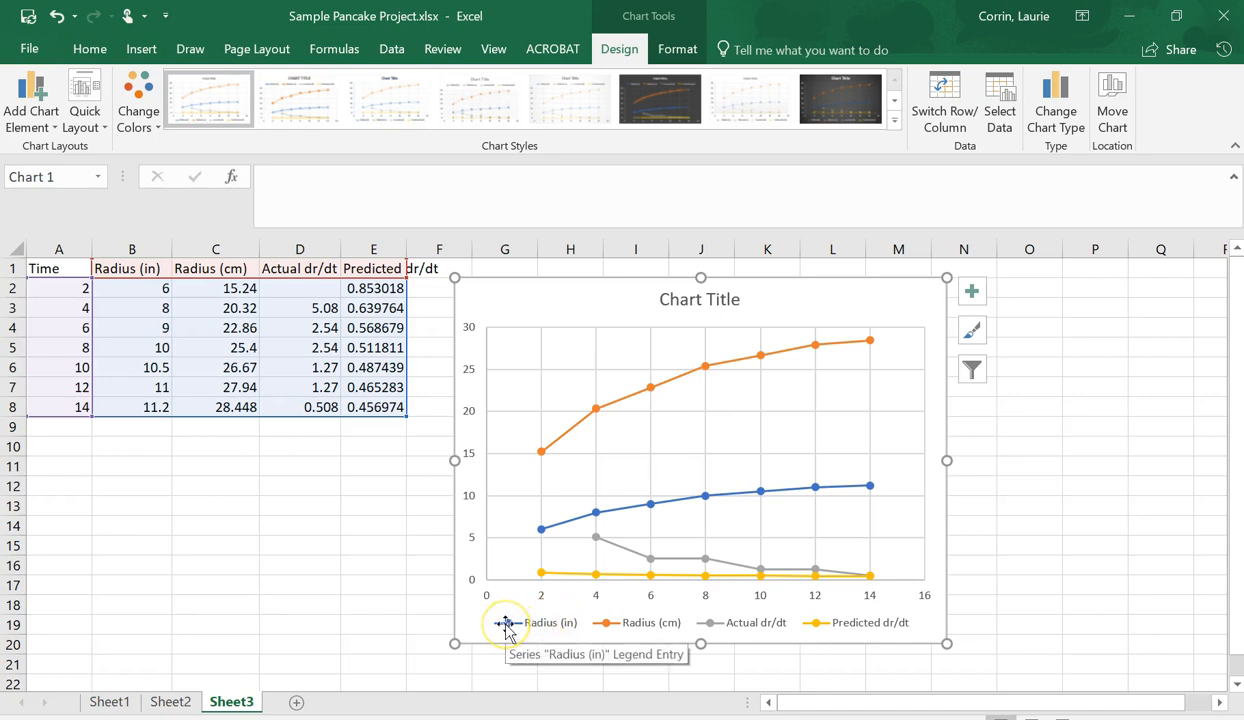
Step: Remove the Radius (in) series from the scatter chart and deselect the chart
{"action": "left_click", "coordinate": [730, 493]}
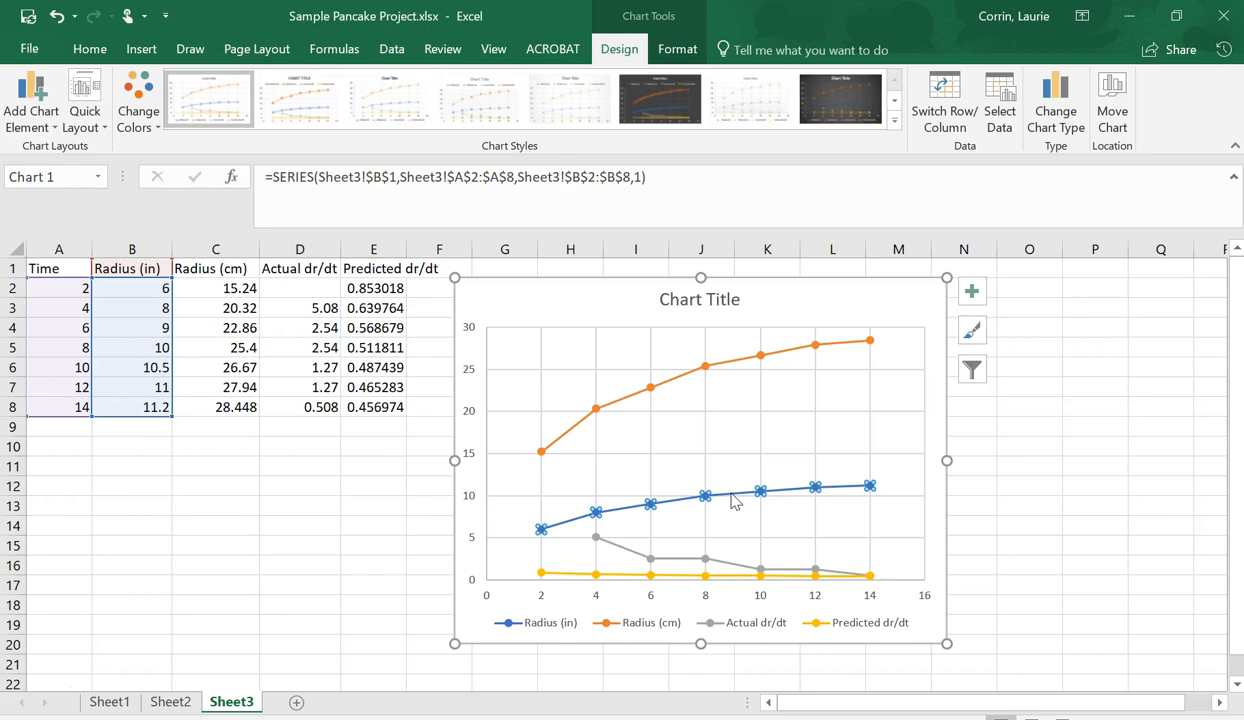
{"action": "key", "text": "Delete"}
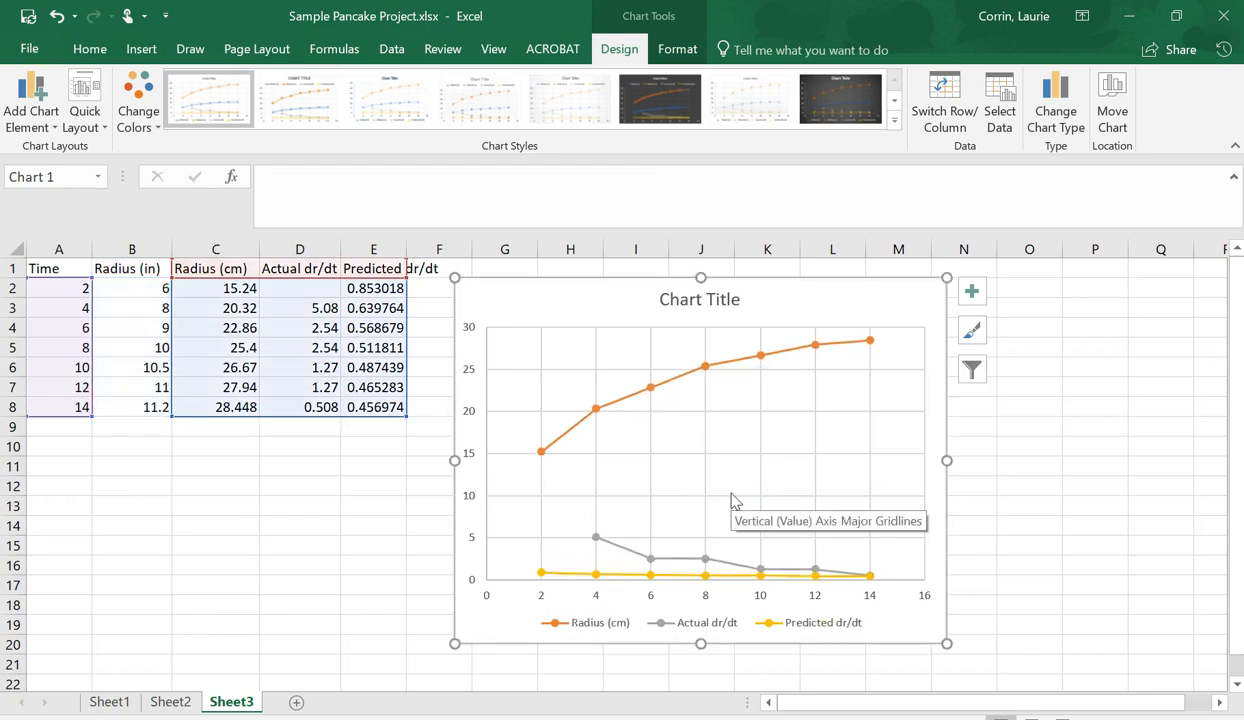
{"action": "left_click", "coordinate": [688, 676]}
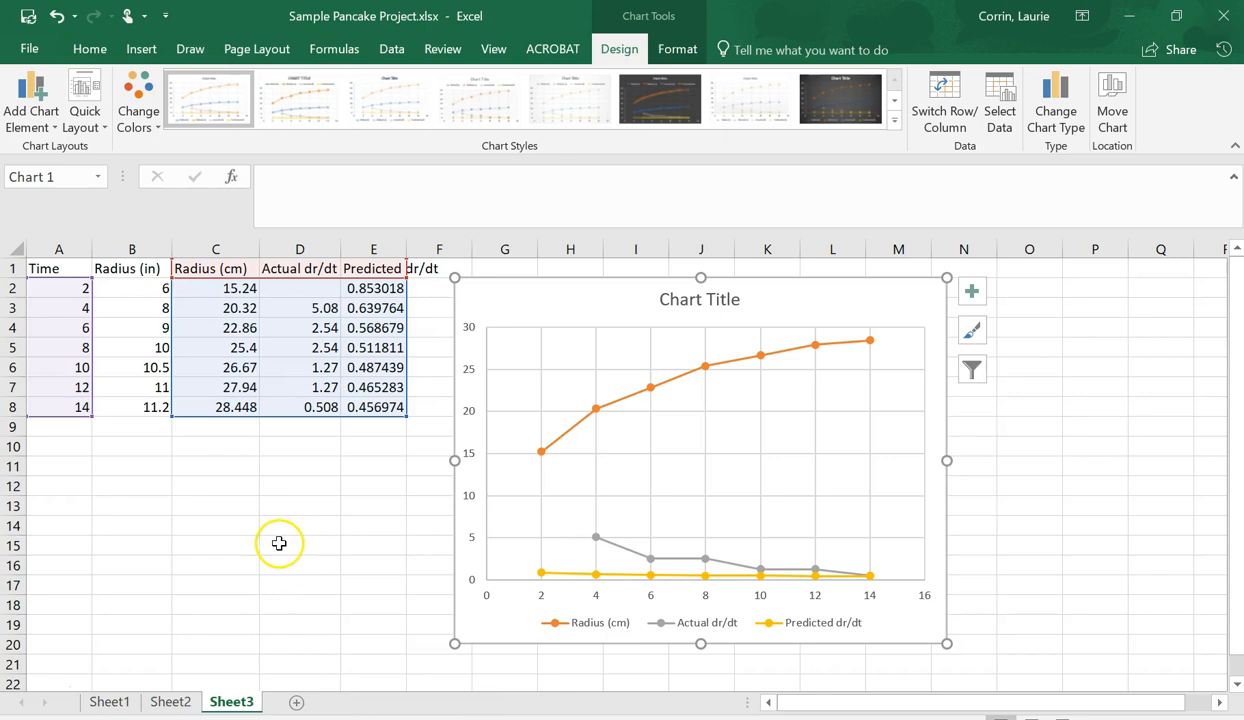
{"action": "left_click", "coordinate": [247, 565]}
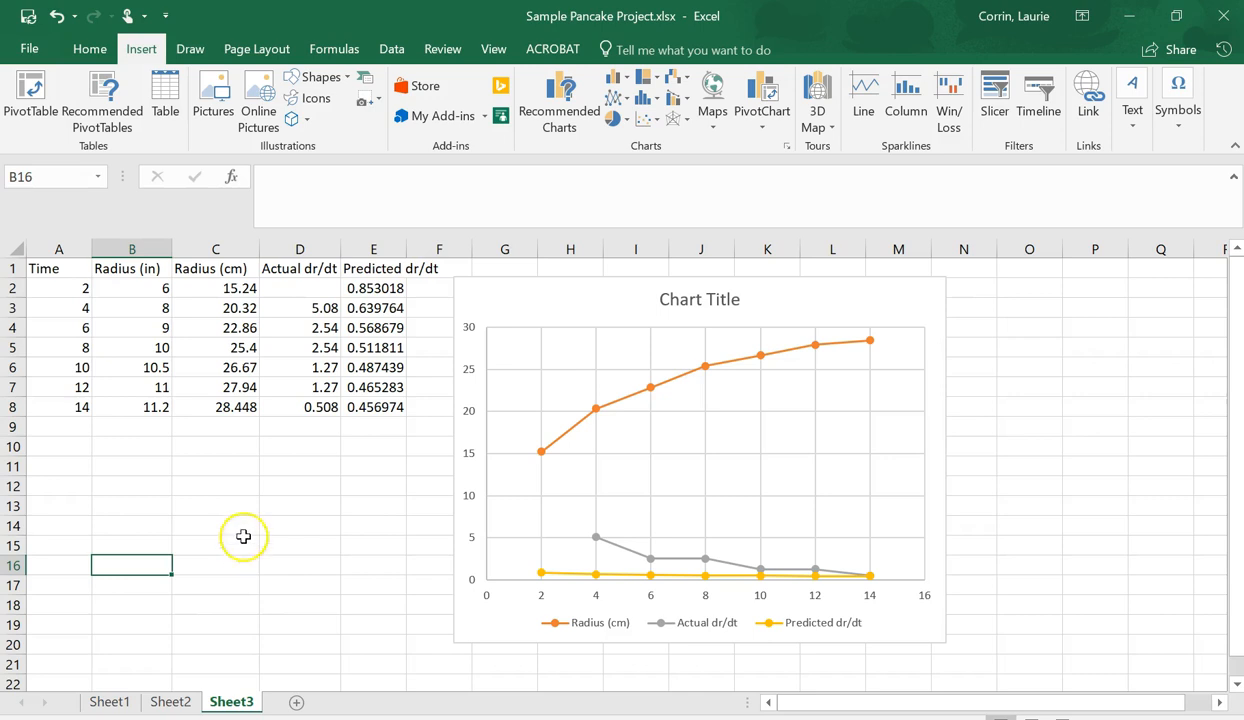
Step: Insert a second Scatter with Straight Lines and Markers chart from the Radius (cm) and Predicted dr/dt columns, C and E
{"action": "left_click", "coordinate": [219, 249]}
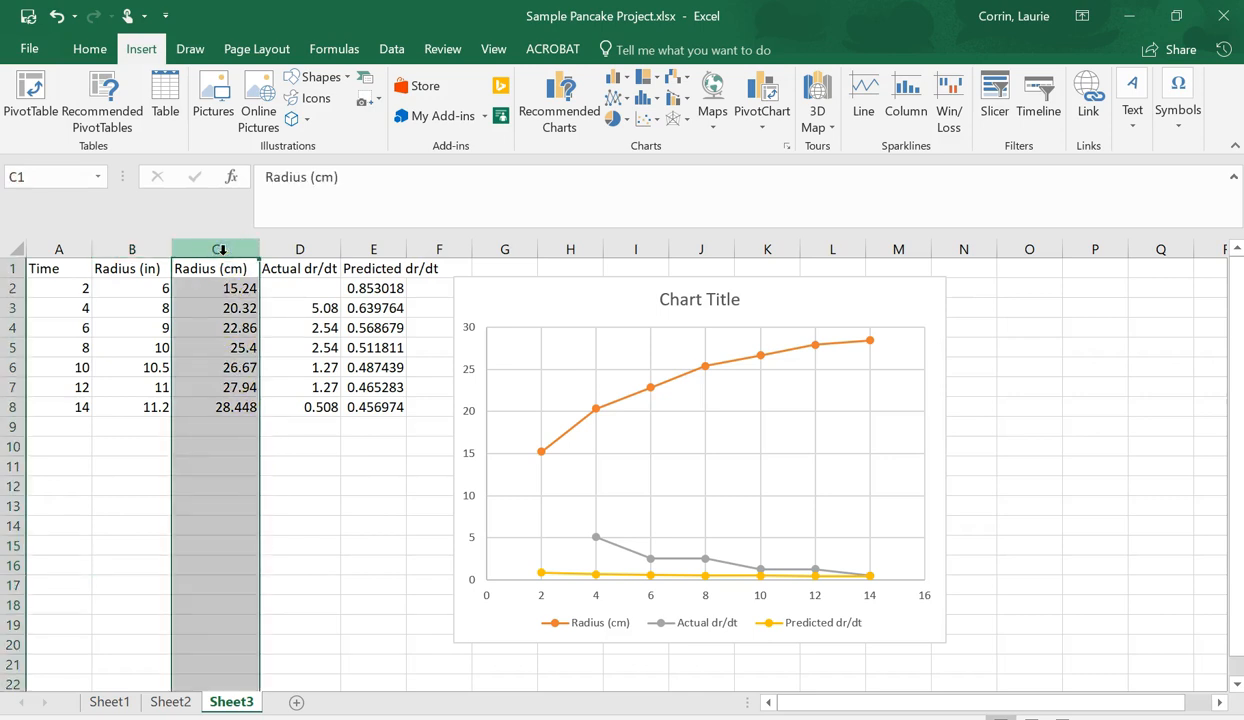
{"action": "left_click", "coordinate": [375, 249], "text": "ctrl"}
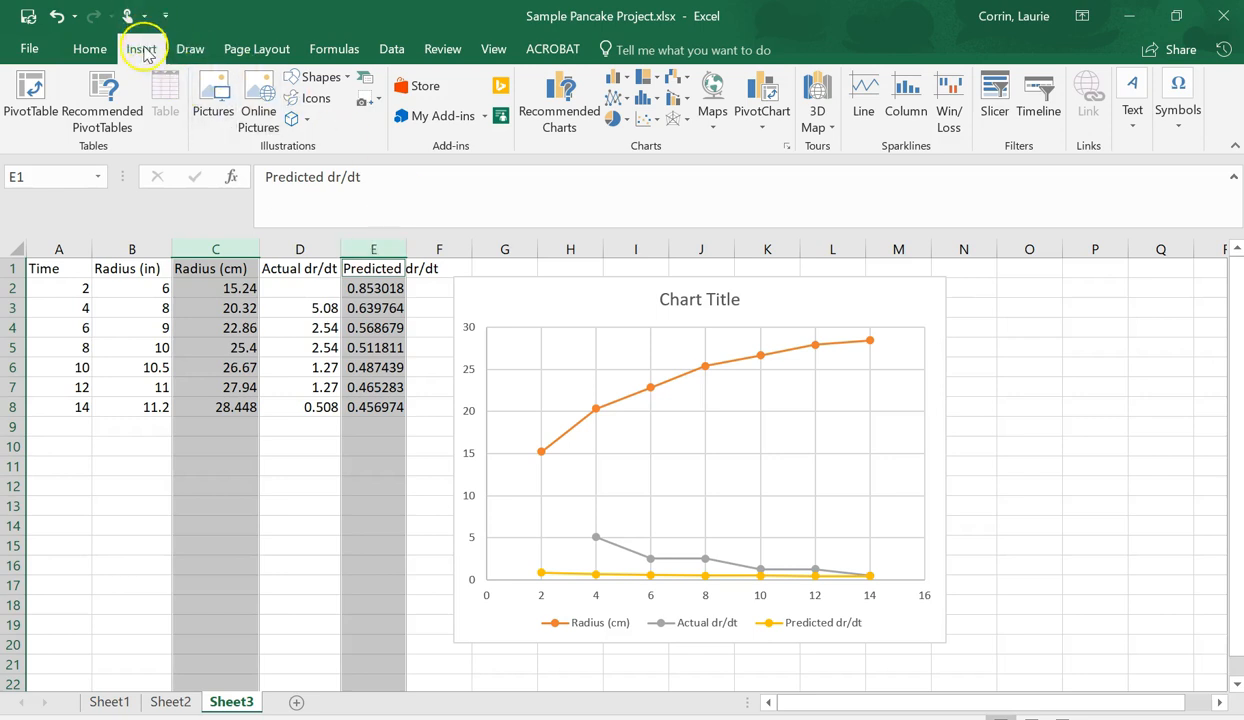
{"action": "left_click", "coordinate": [652, 120]}
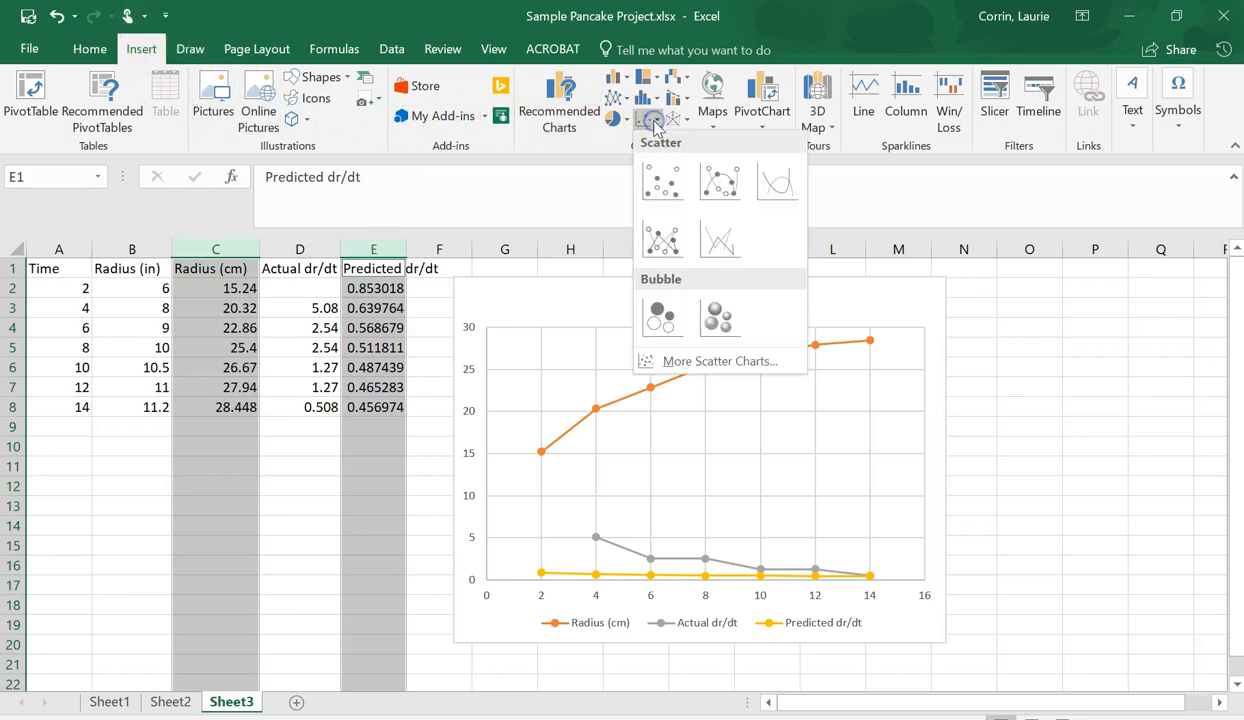
{"action": "left_click", "coordinate": [663, 235]}
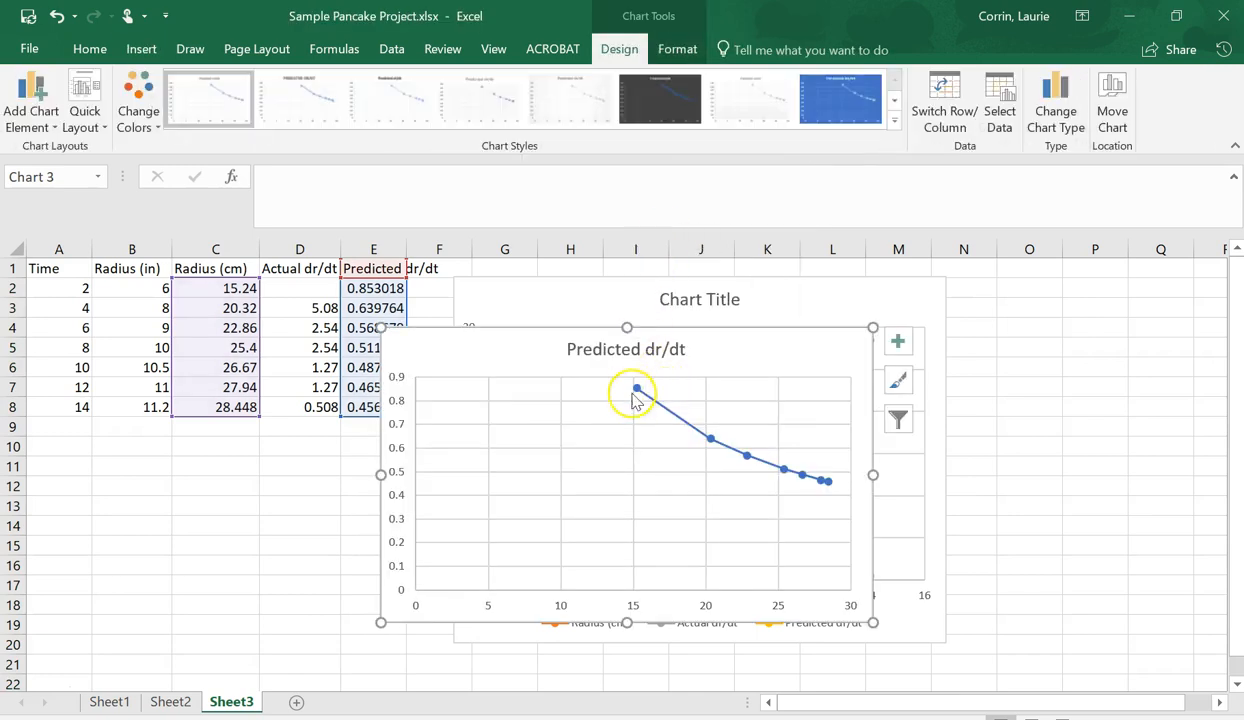